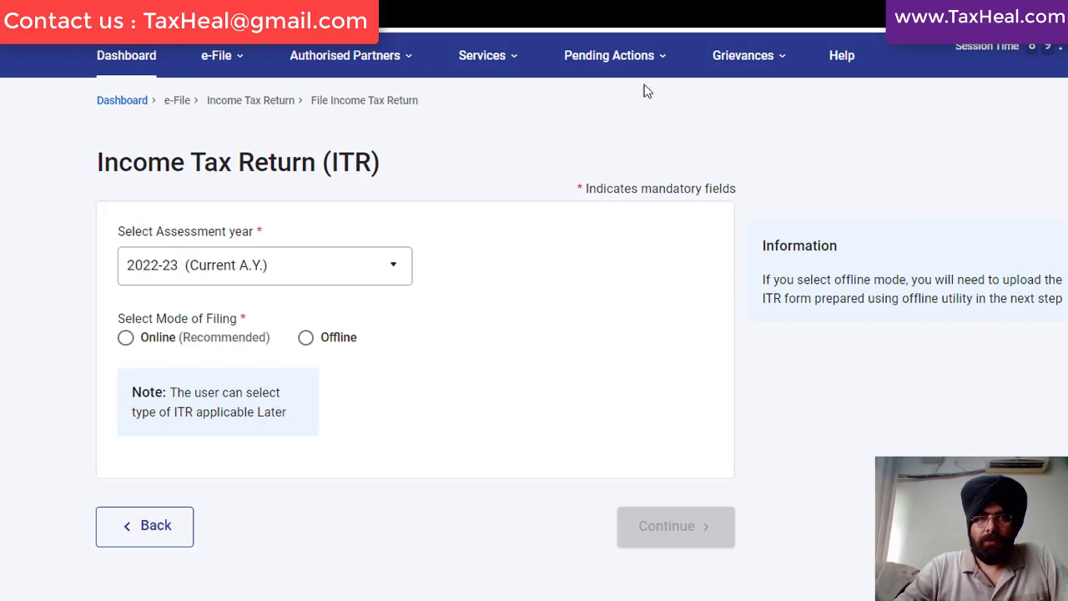
Set the return's assessment year to 2021-22 and its filing type to 139(8A) - Updated Return.
left_click(207, 59)
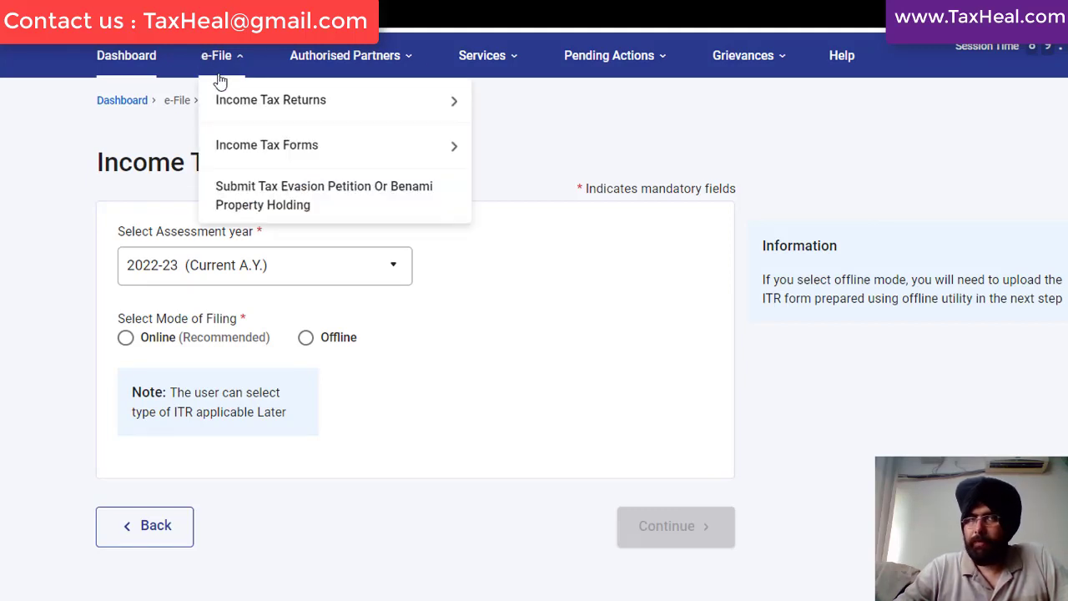
mouse_move(234, 107)
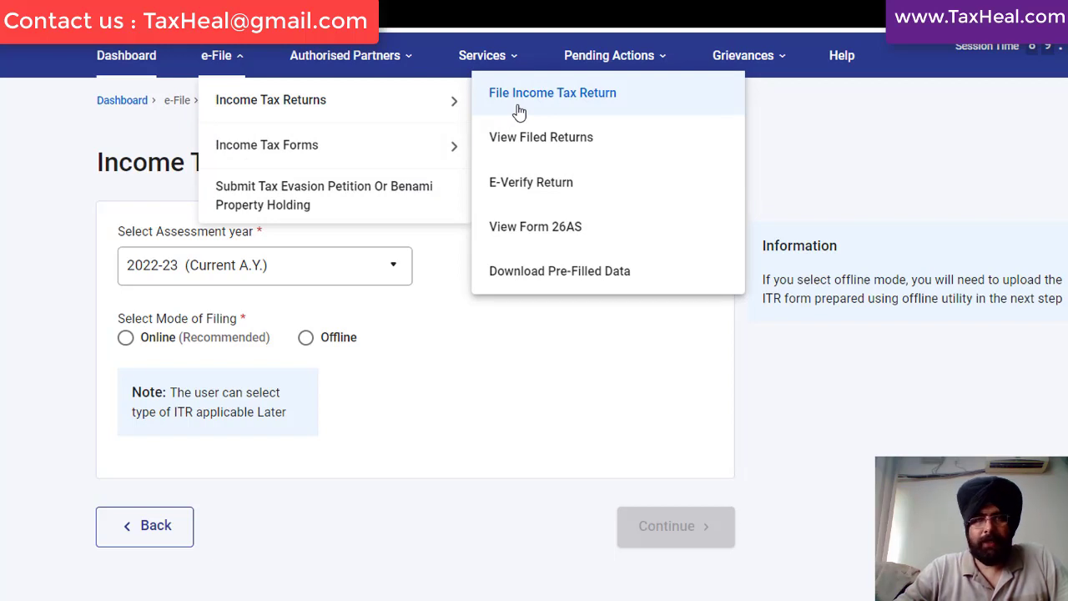
left_click(198, 279)
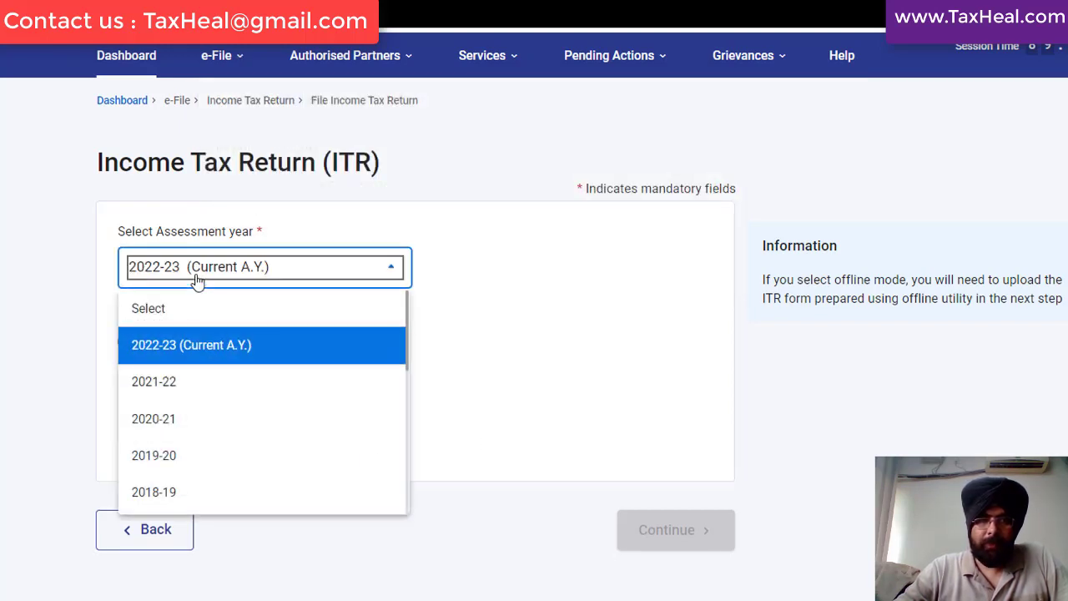
left_click(166, 389)
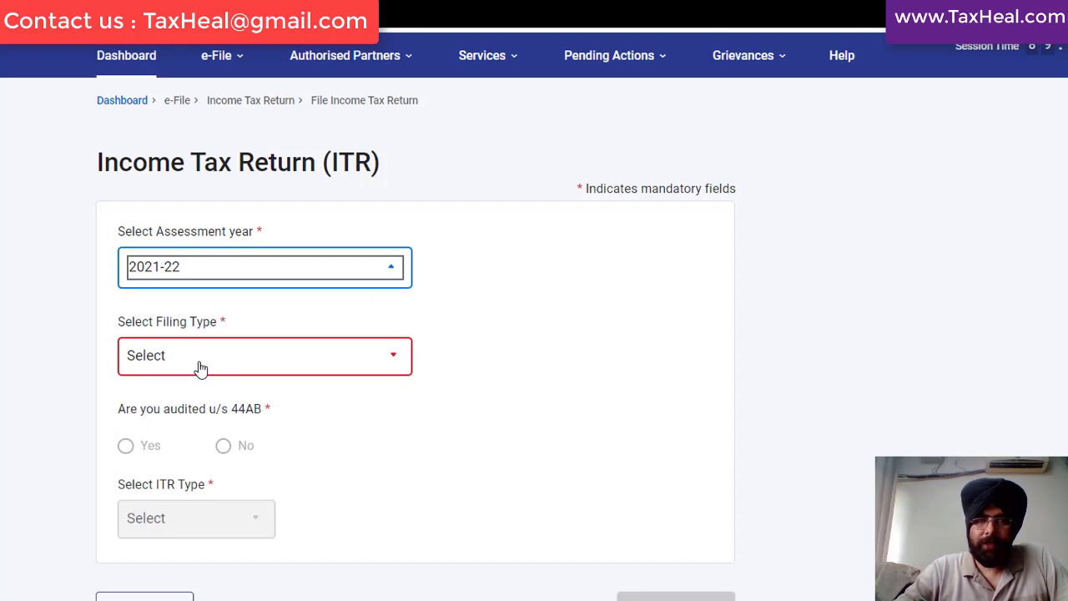
left_click(201, 369)
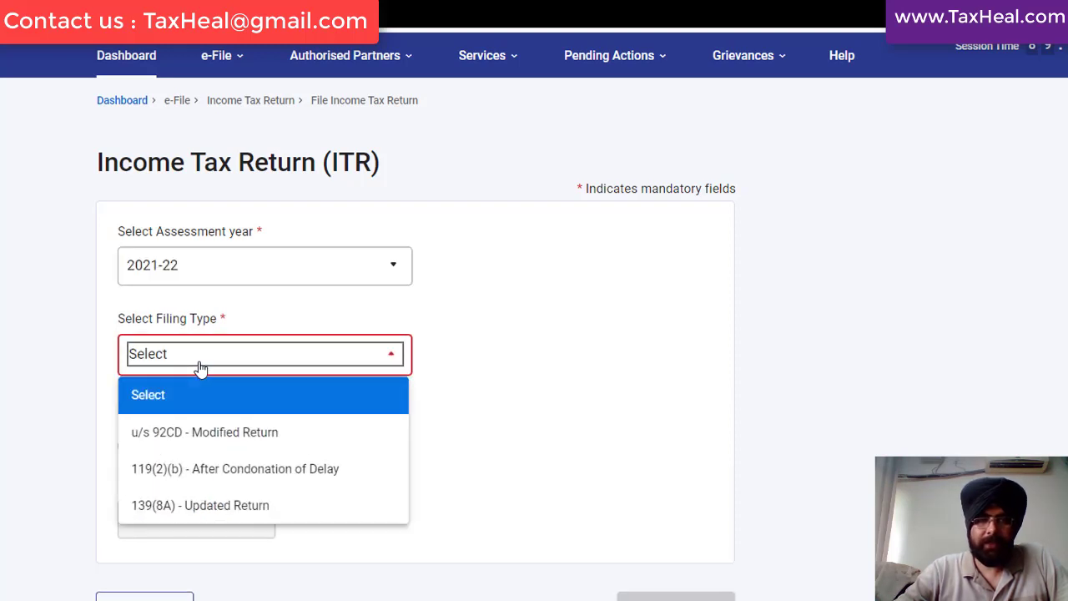
left_click(177, 509)
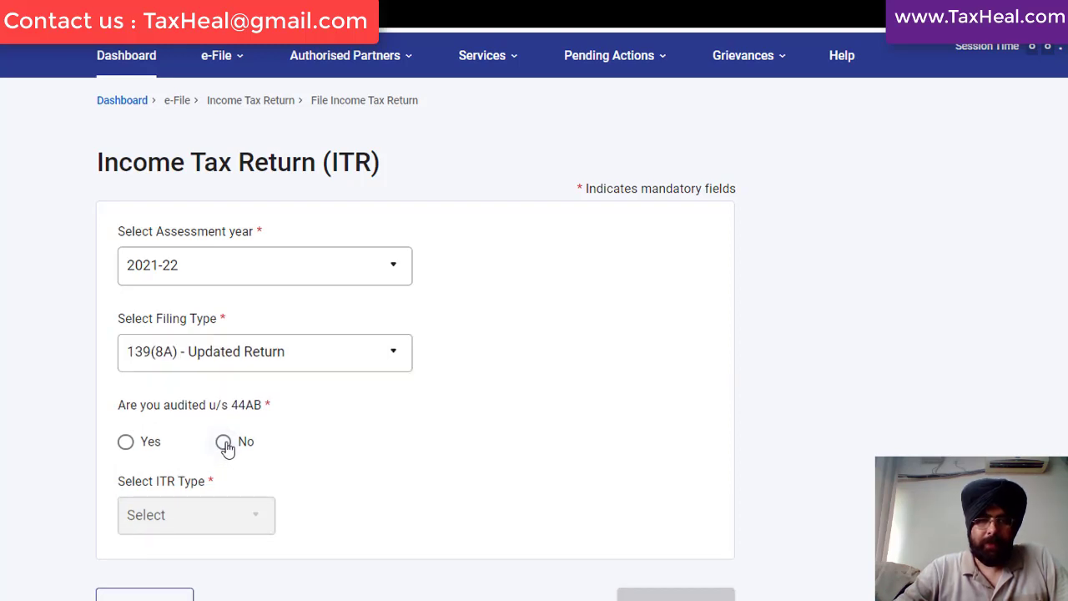
Mark the 2021-22 return as not audited u/s 44AB and review the ITR types on offer.
left_click(224, 445)
left_click(198, 531)
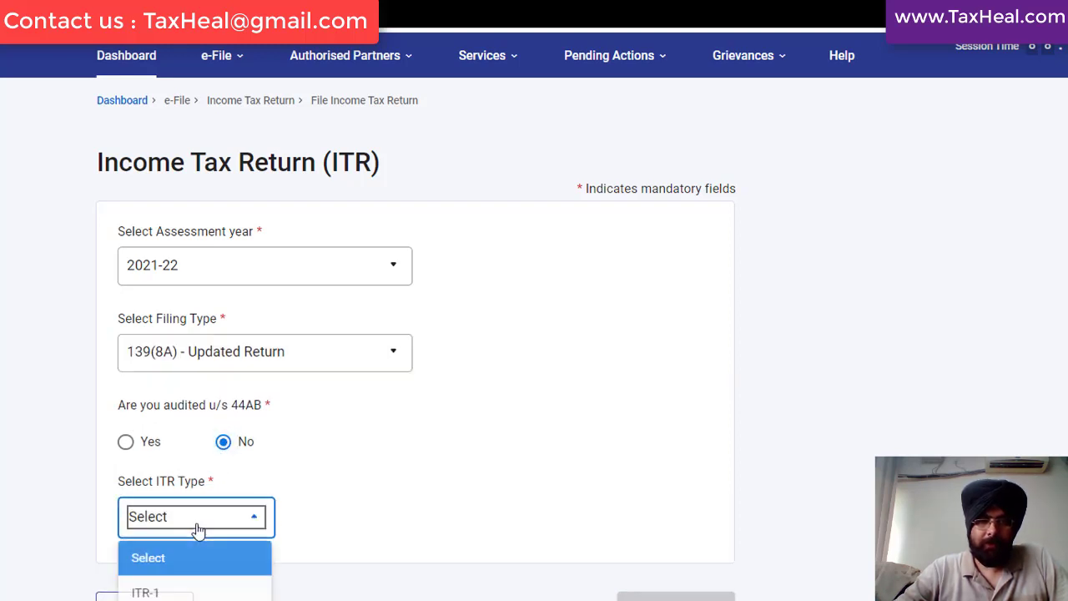
scroll(416, 338, "down", 2)
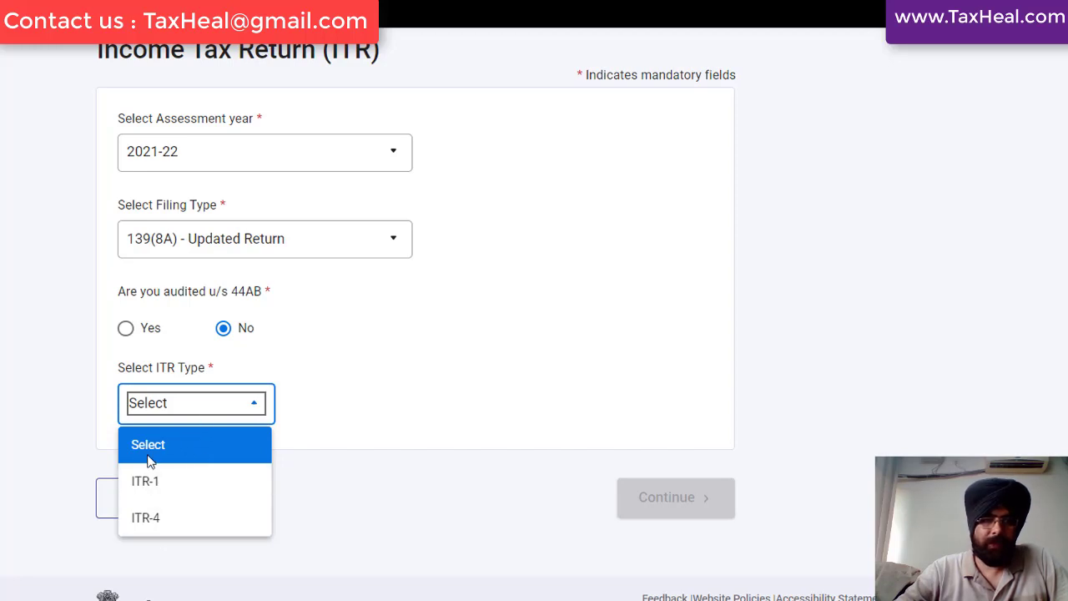
left_click(205, 151)
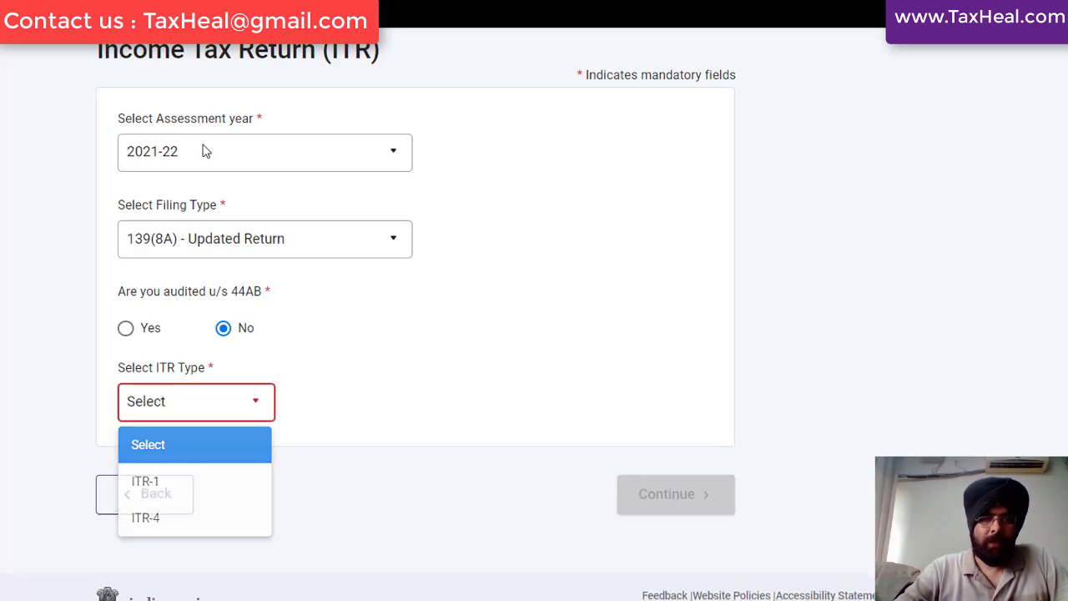
Set the assessment year to 2020-21, the filing type to 139(8A) - Updated Return, and the 44AB audit answer to No.
left_click(202, 150)
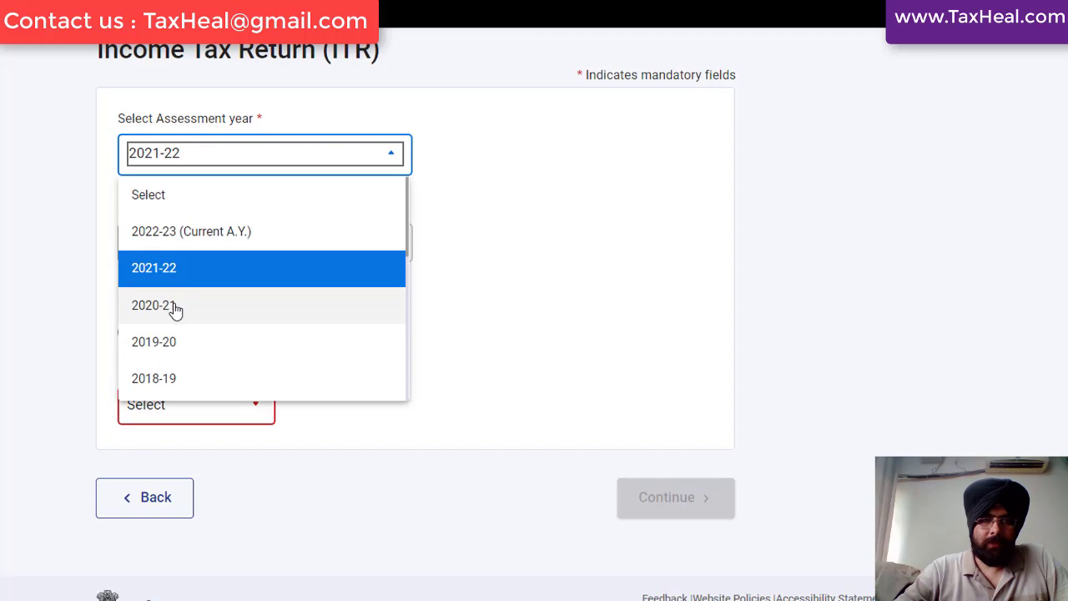
left_click(175, 307)
left_click(211, 254)
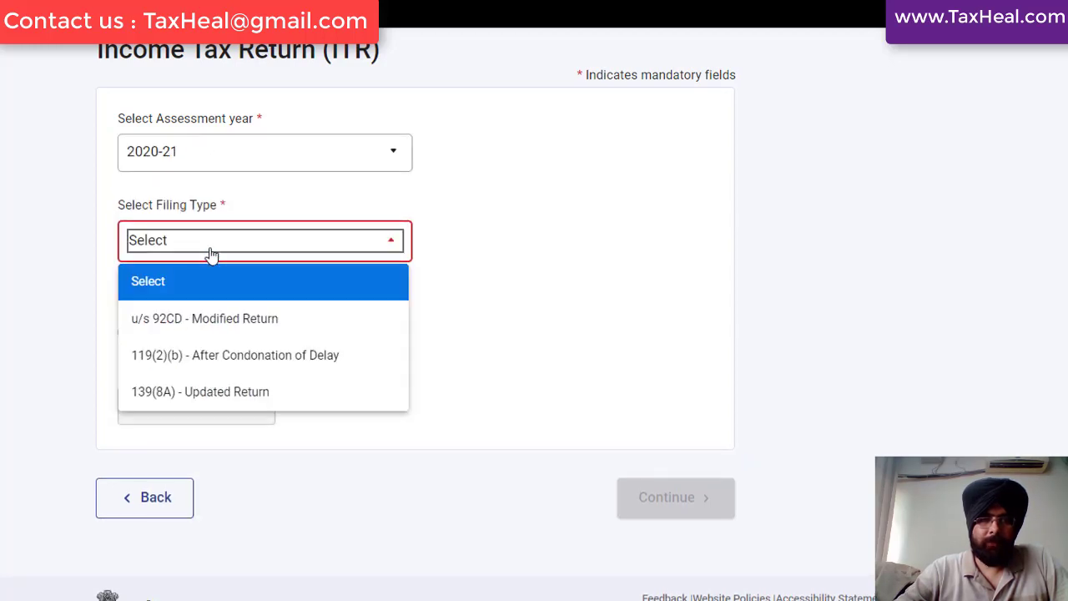
left_click(211, 397)
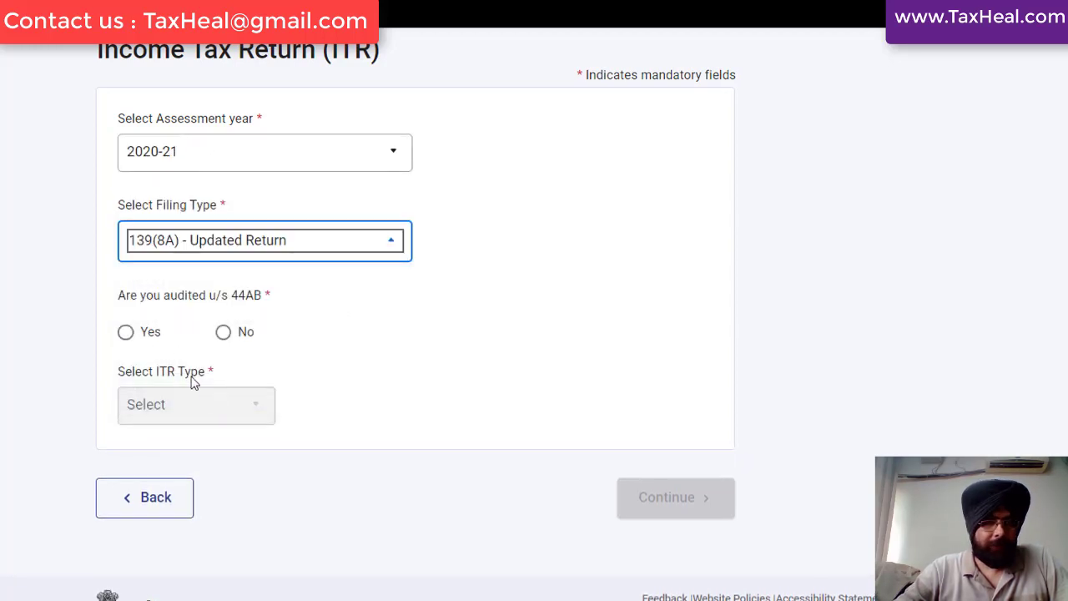
left_click(227, 341)
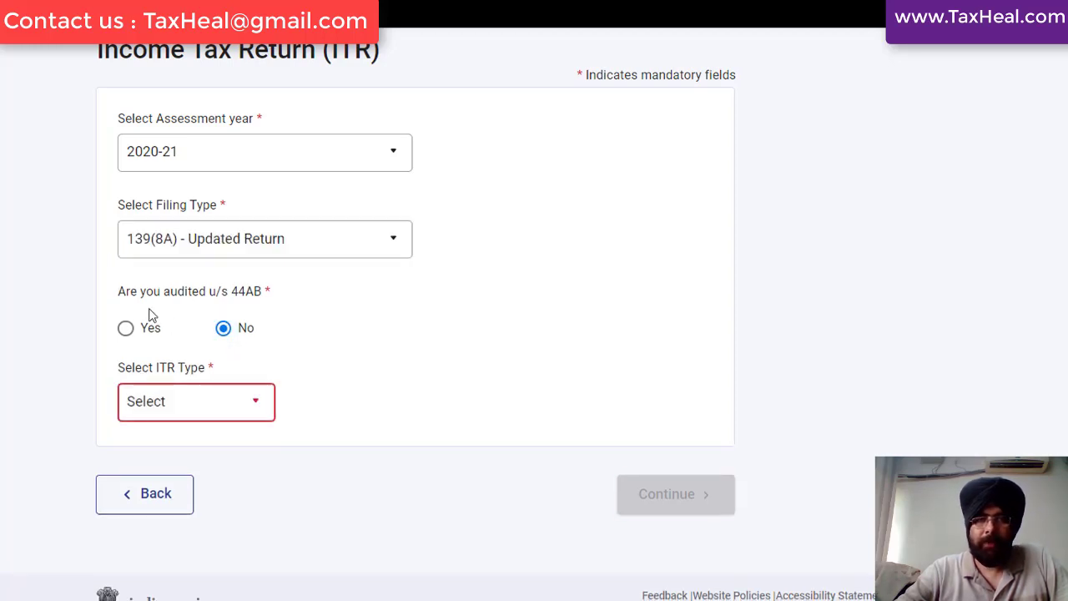
Select ITR-1 as the ITR type and continue to the upload page for A.Y. 2020-21.
left_click(200, 410)
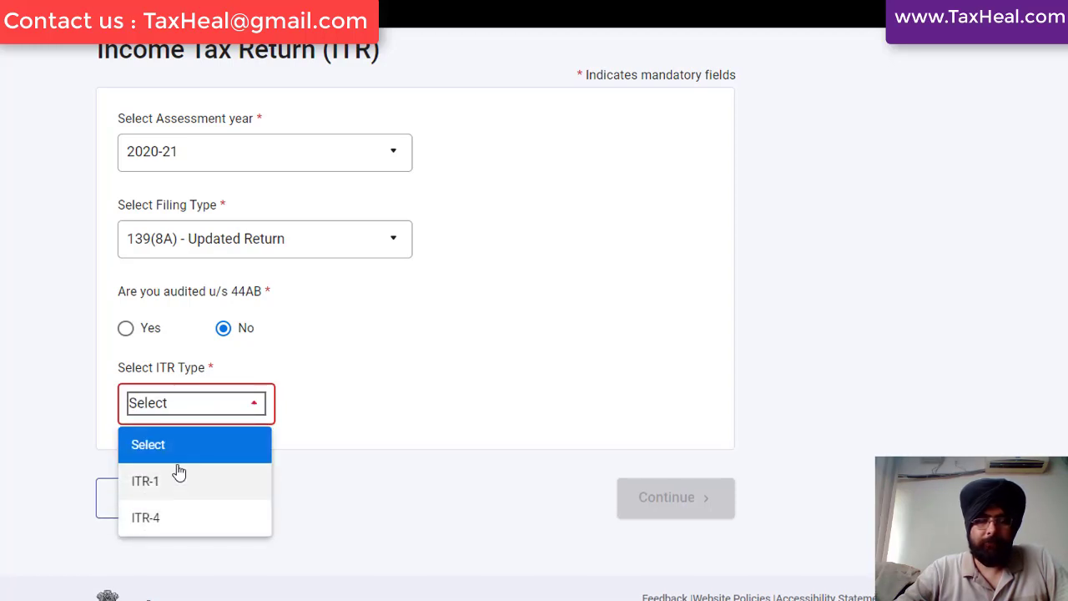
left_click(510, 342)
scroll(535, 334, "up", 2)
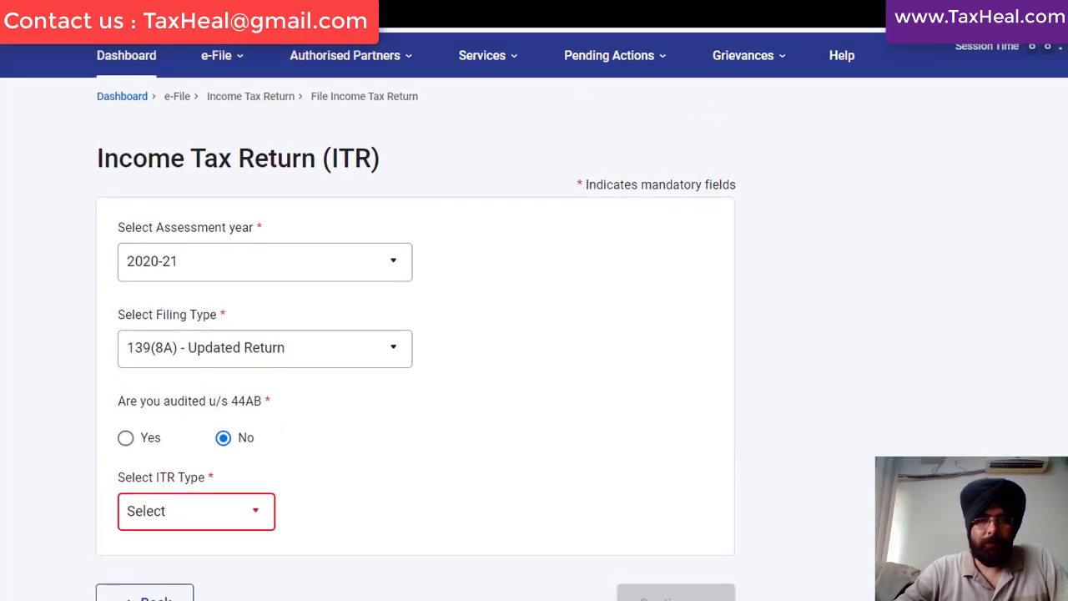
scroll(258, 348, "down", 1)
scroll(258, 348, "up", 1)
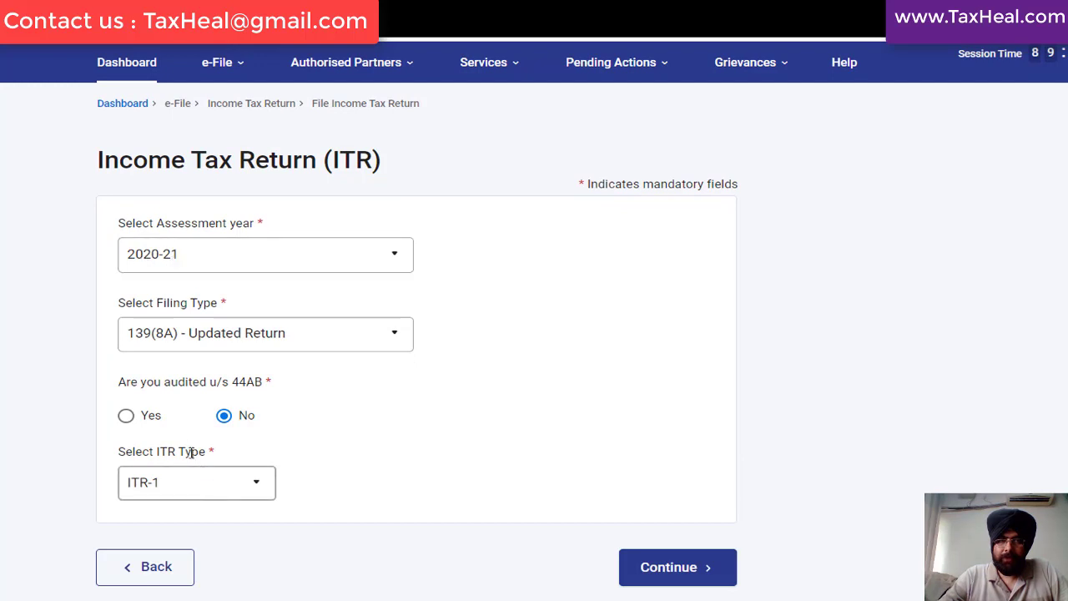
left_click(660, 568)
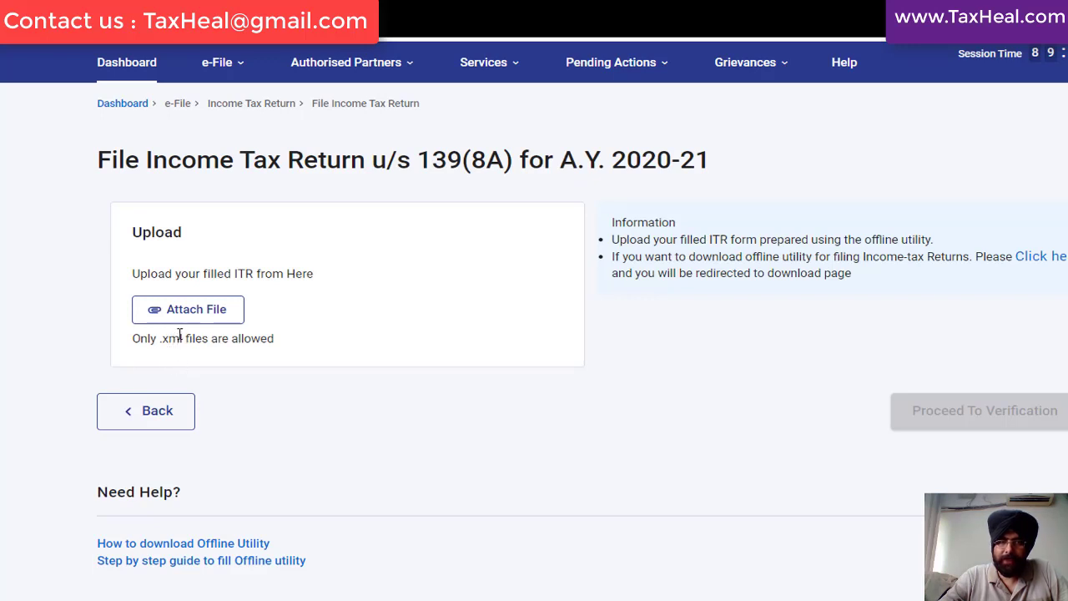
Go back to the return selection form and choose assessment year 2021-22 with filing type 139(8A) - Updated Return.
left_click(156, 410)
left_click(233, 260)
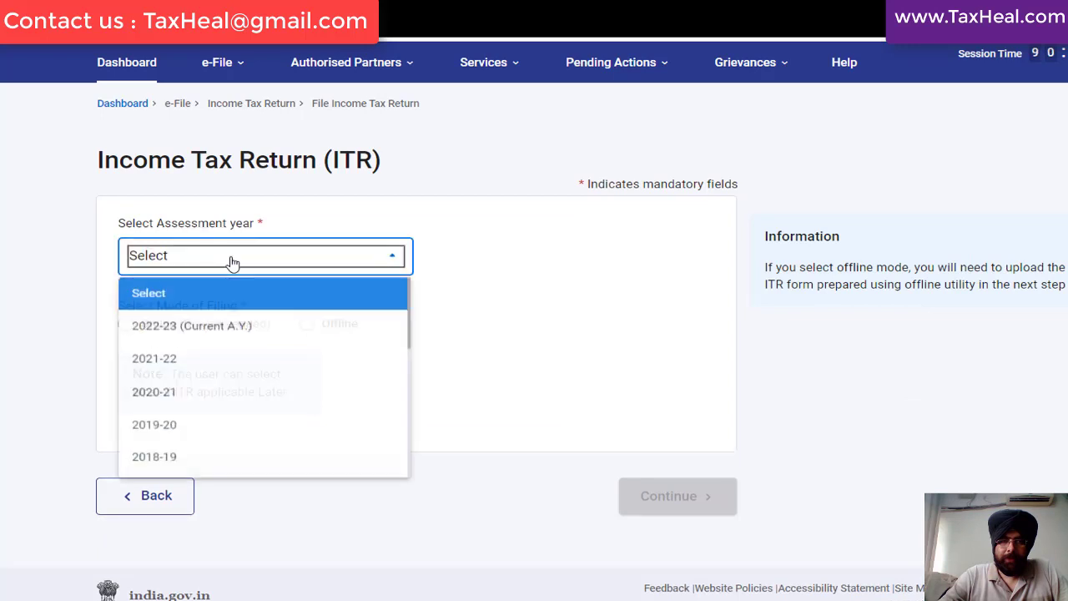
left_click(186, 361)
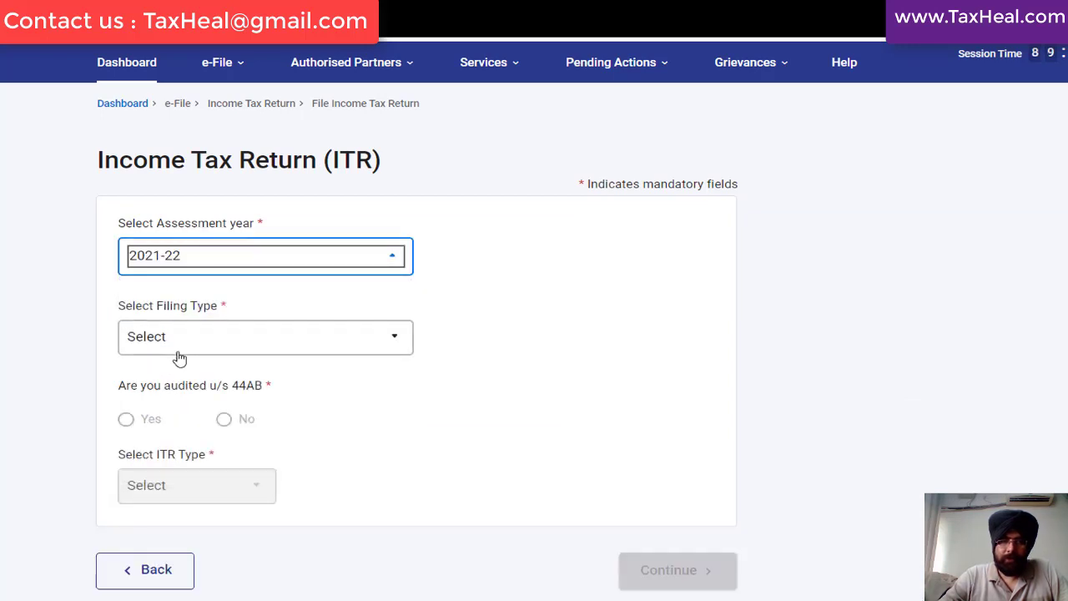
left_click(176, 344)
left_click(187, 475)
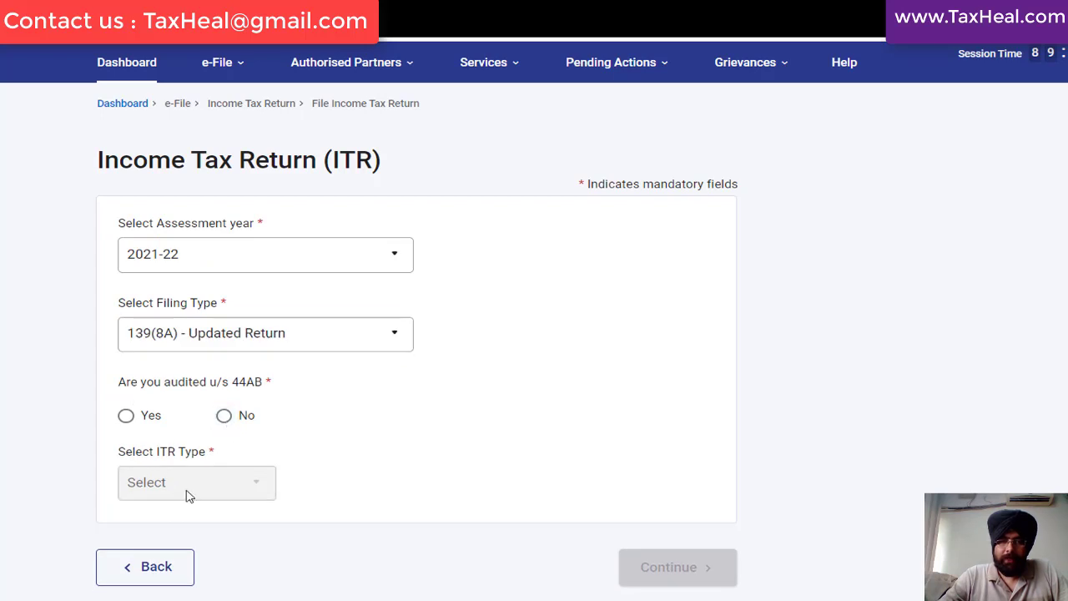
Answer No to the 44AB audit question, select ITR-1, and continue to the upload page to check the allowed file format.
left_click(224, 415)
left_click(183, 483)
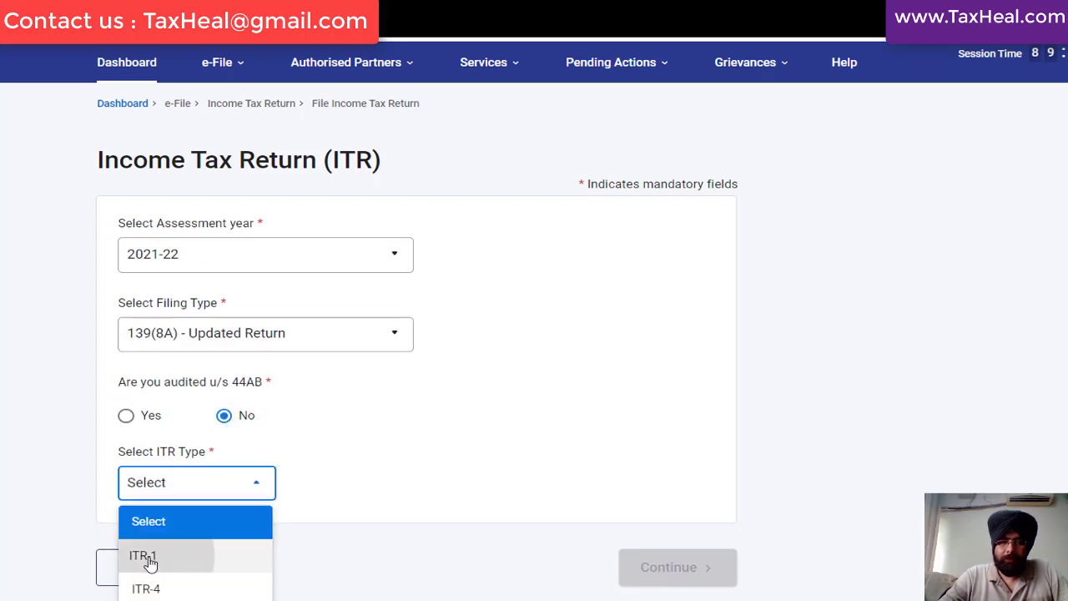
left_click(148, 562)
left_click(656, 576)
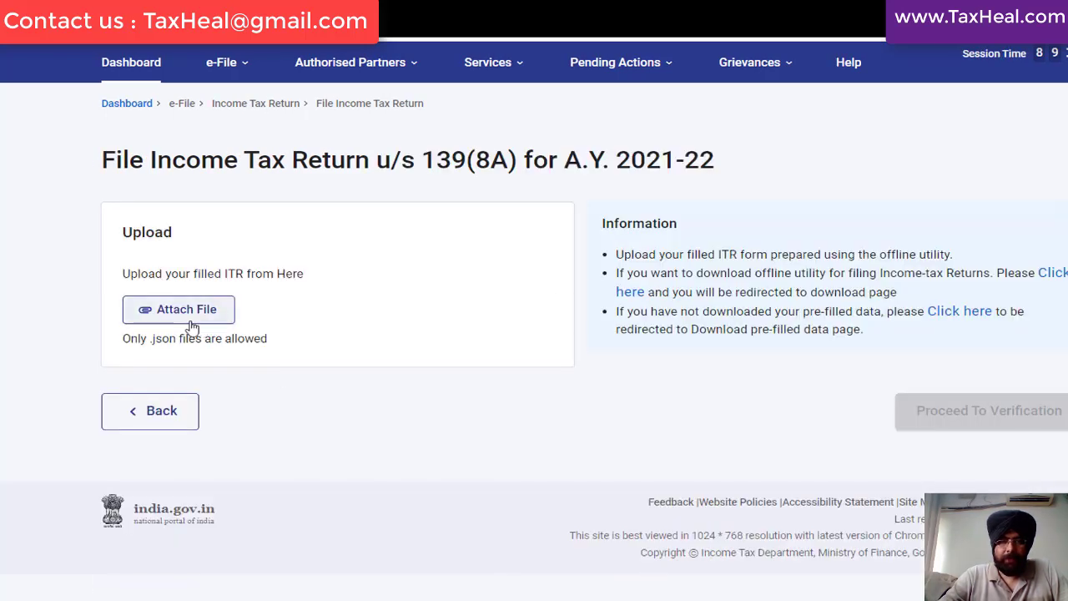
left_click_drag(125, 348, 269, 342)
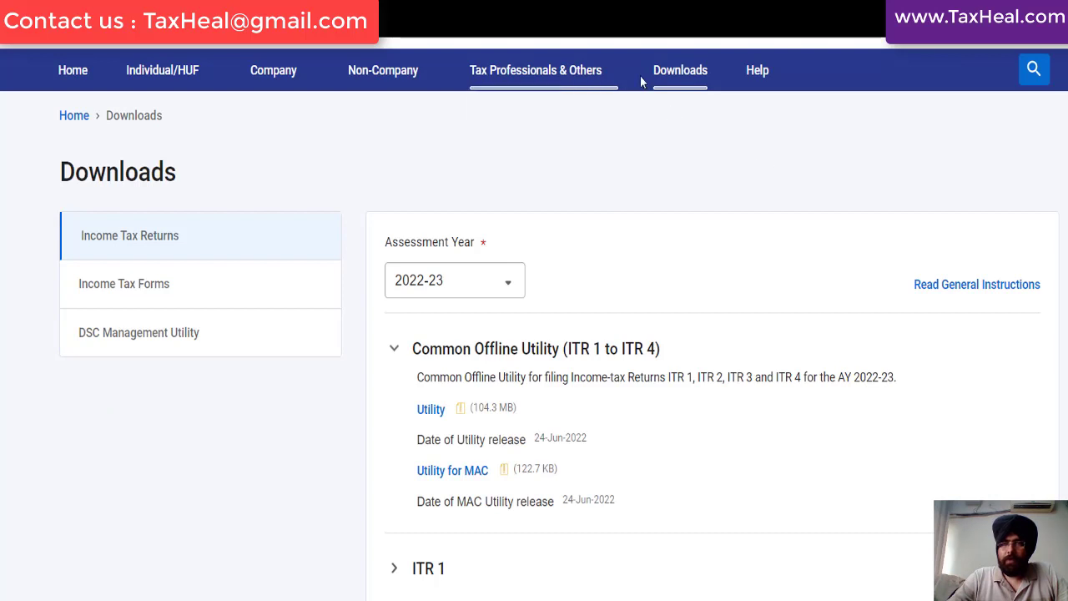
On the portal's Downloads page, set the assessment year to 2021-22 and expand the ITR 1 section.
mouse_move(640, 76)
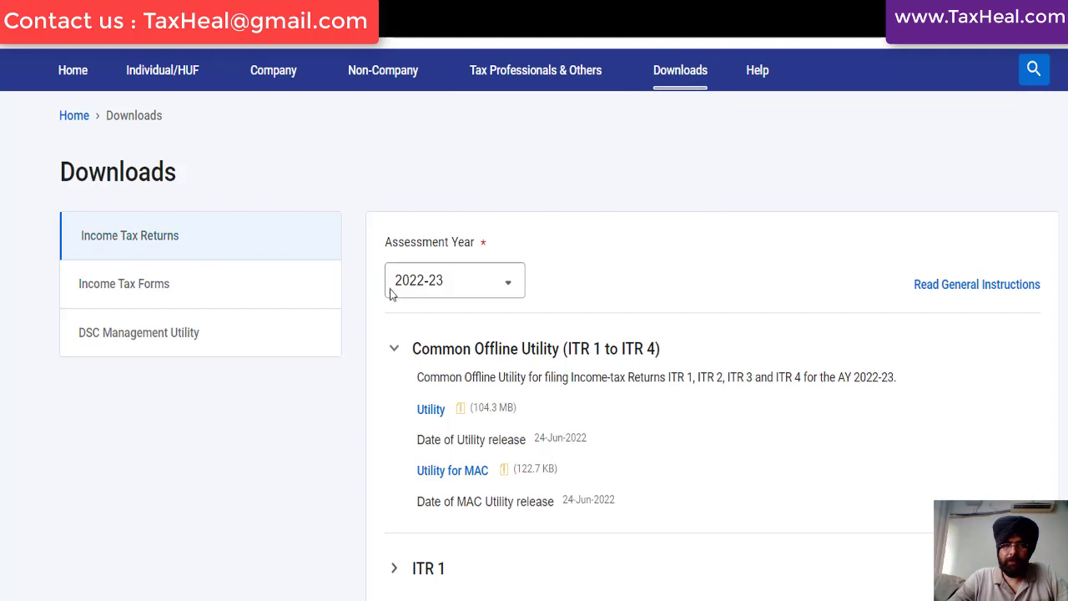
left_click(453, 288)
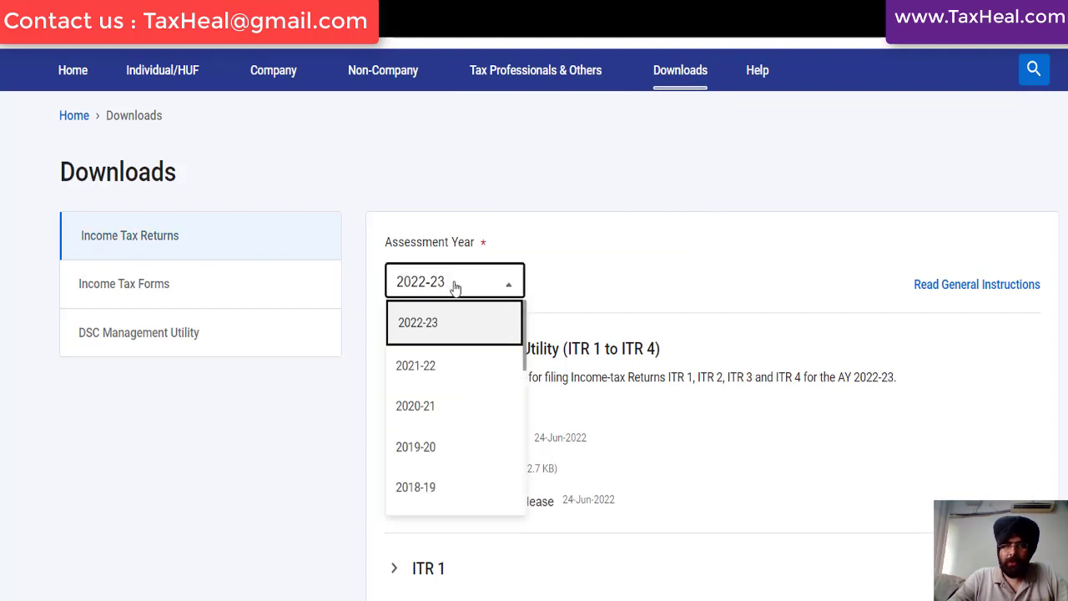
left_click(429, 371)
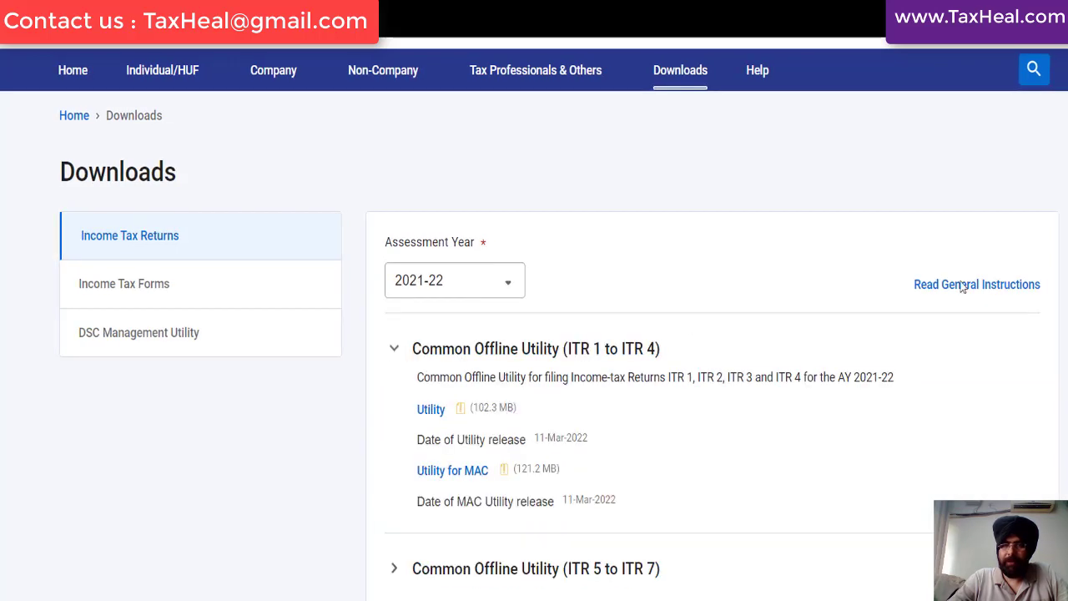
scroll(477, 138, "down", 3)
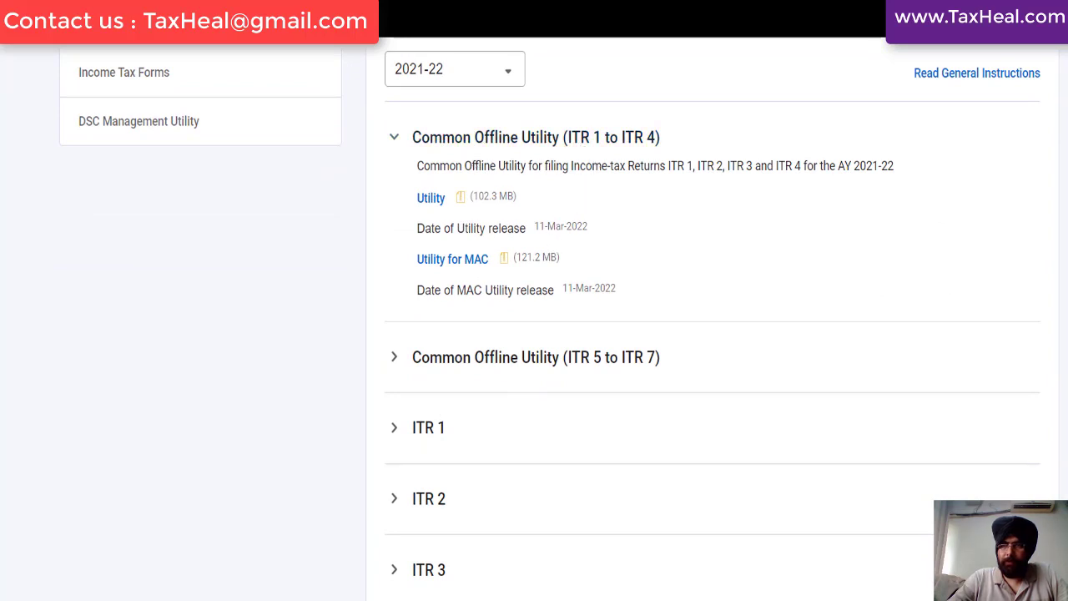
scroll(434, 183, "down", 4)
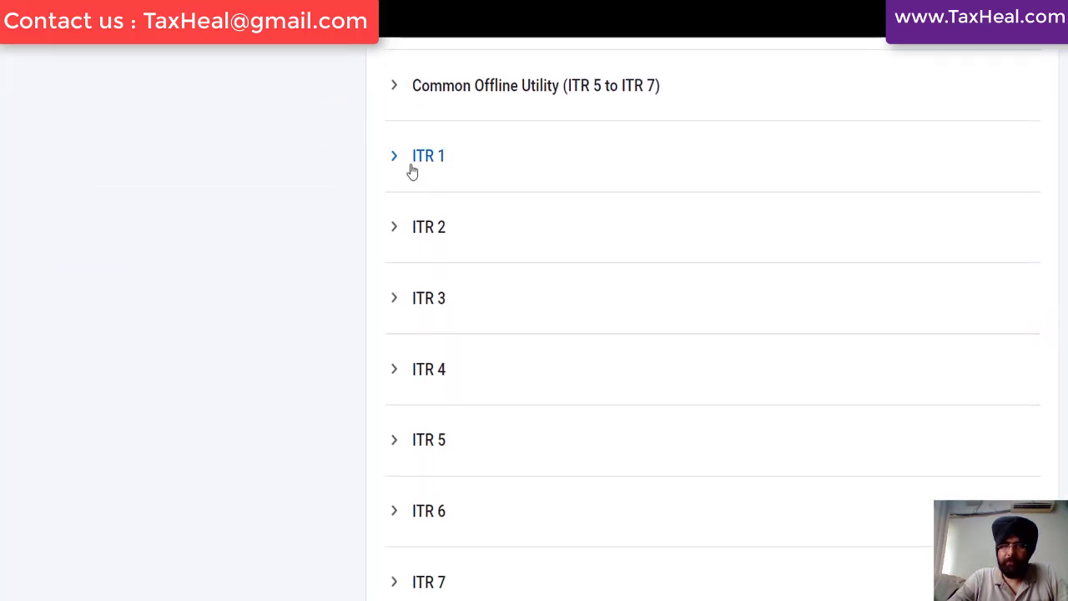
left_click(407, 163)
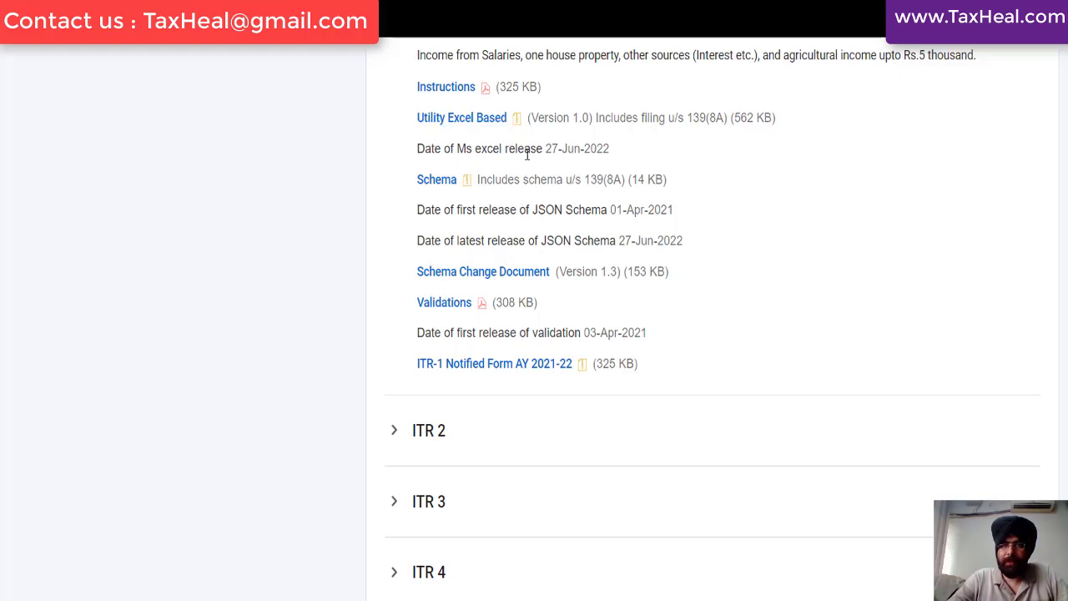
Examine the ITR 1 Excel utility's release date and the schema note about section 139(8A).
left_click_drag(486, 181, 676, 187)
left_click(595, 150)
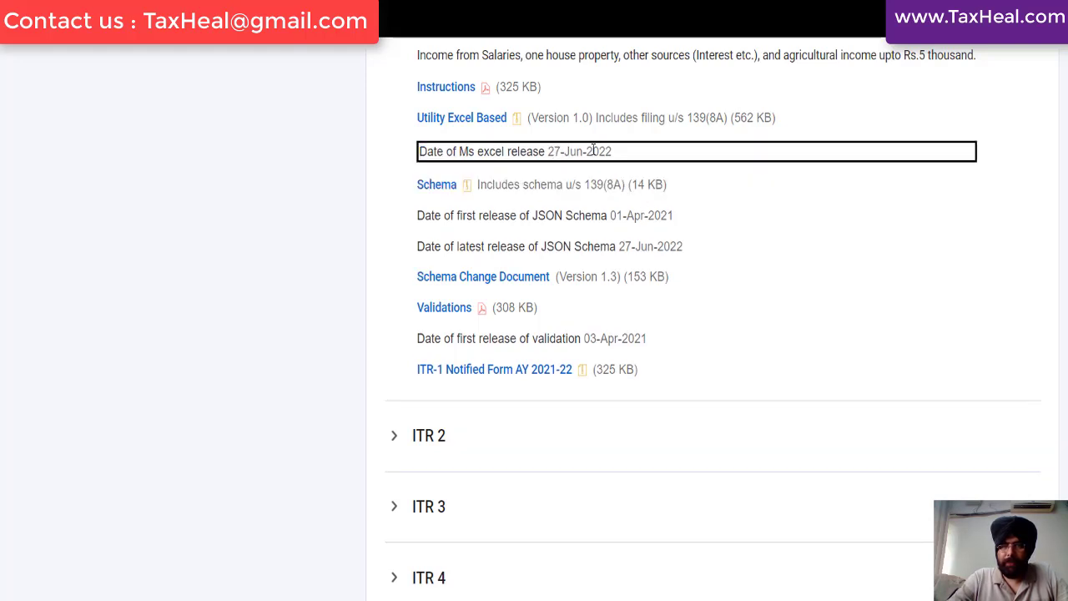
left_click_drag(587, 181, 657, 182)
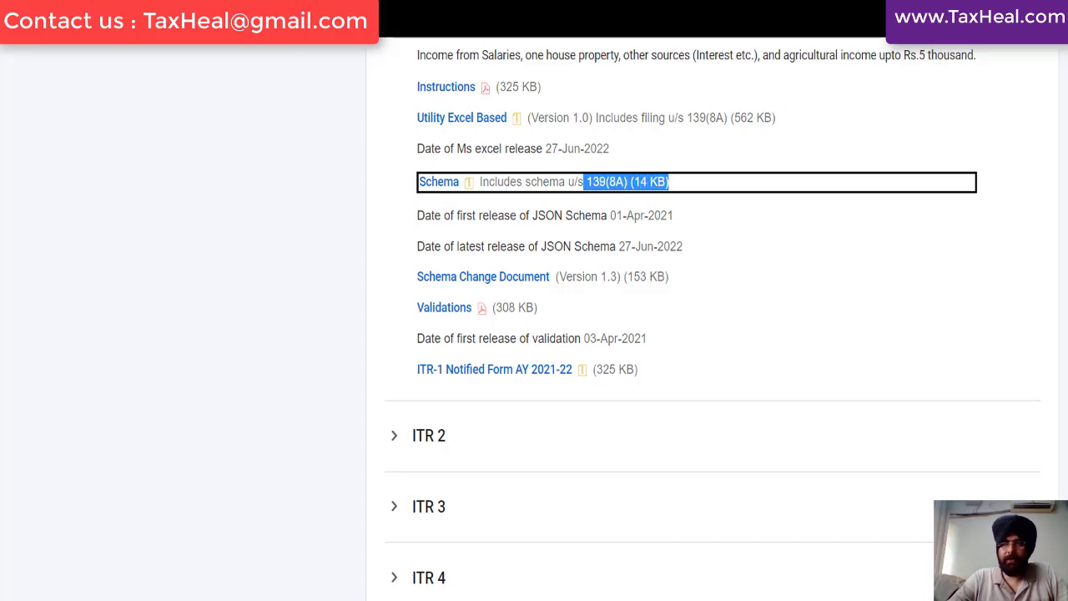
Check the ITR 2 downloads, collapse that section, and expand the ITR 4 section to examine its utilities.
scroll(699, 269, "down", 4)
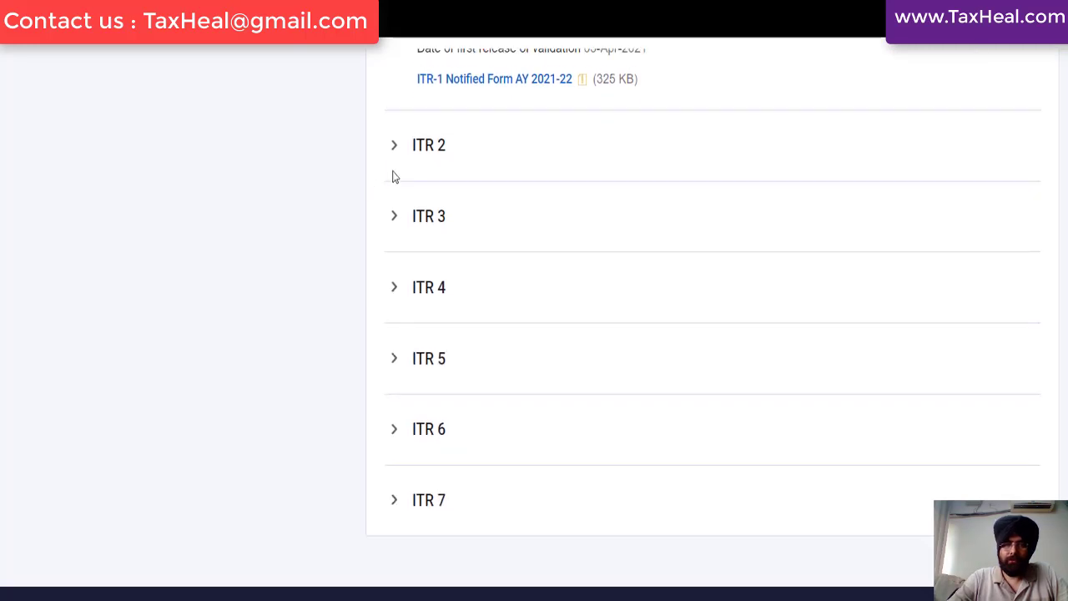
left_click(397, 158)
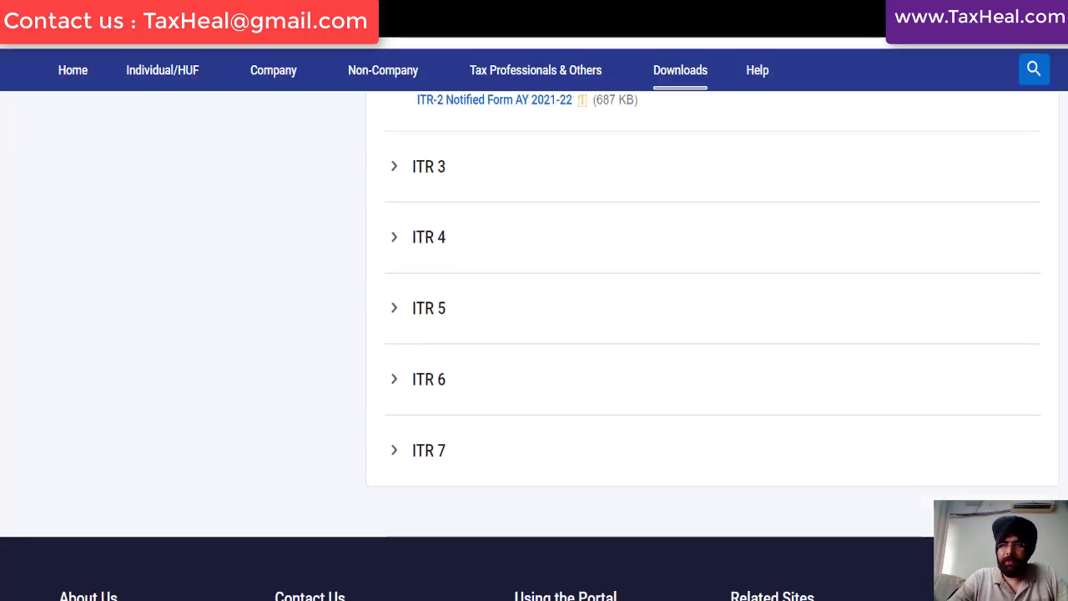
scroll(576, 177, "up", 5)
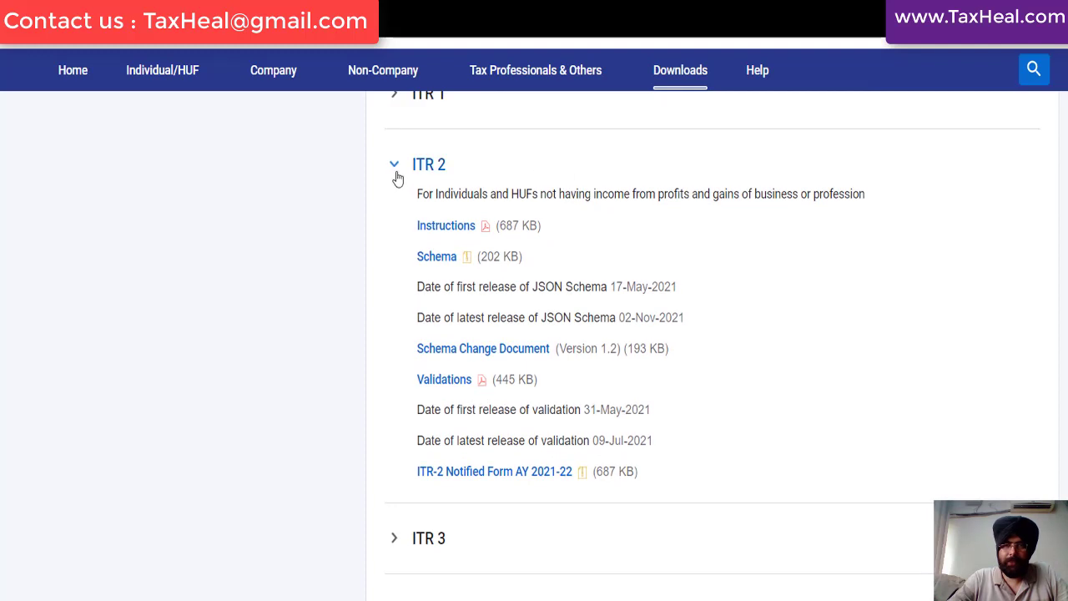
left_click(399, 177)
left_click(399, 316)
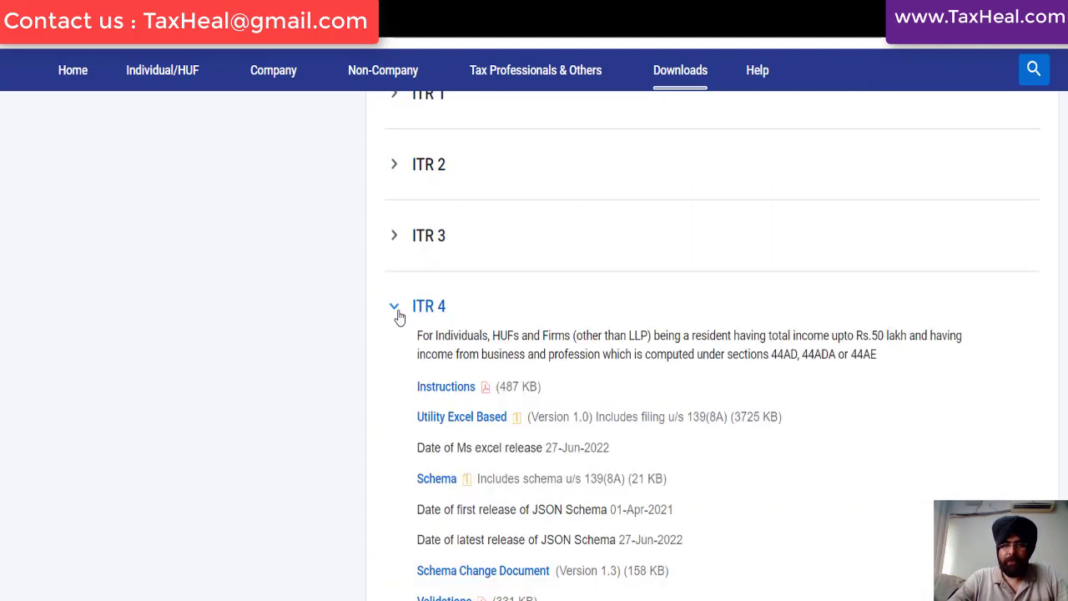
Extract the ITR1_AY 2021-22_V1.0 archive into its current folder and open the extracted ITR1_V1.201G_1398A11 workbook in Excel.
scroll(617, 203, "down", 3)
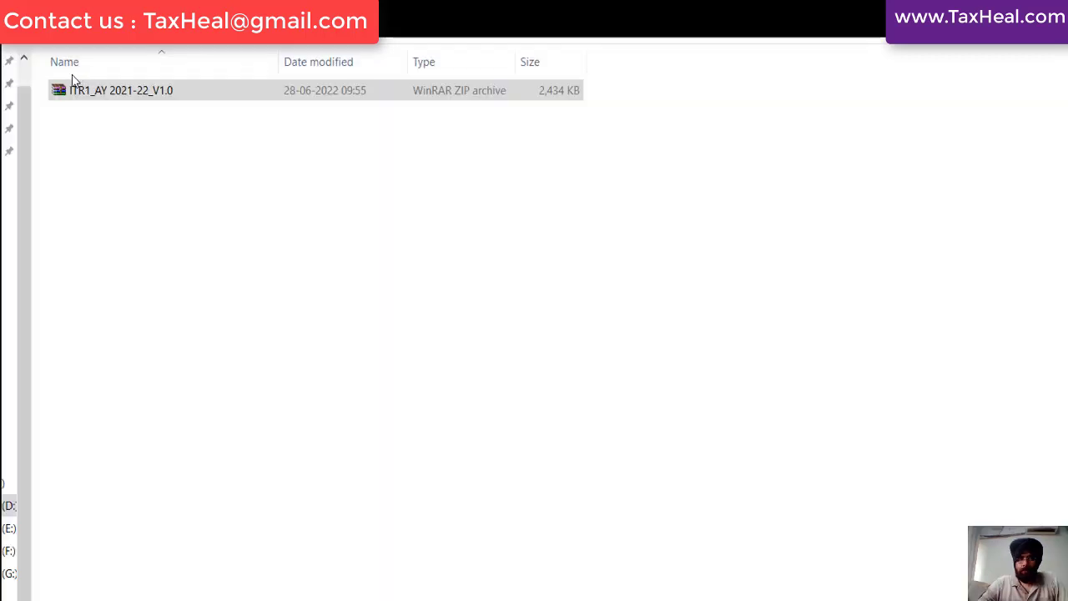
left_click(77, 90)
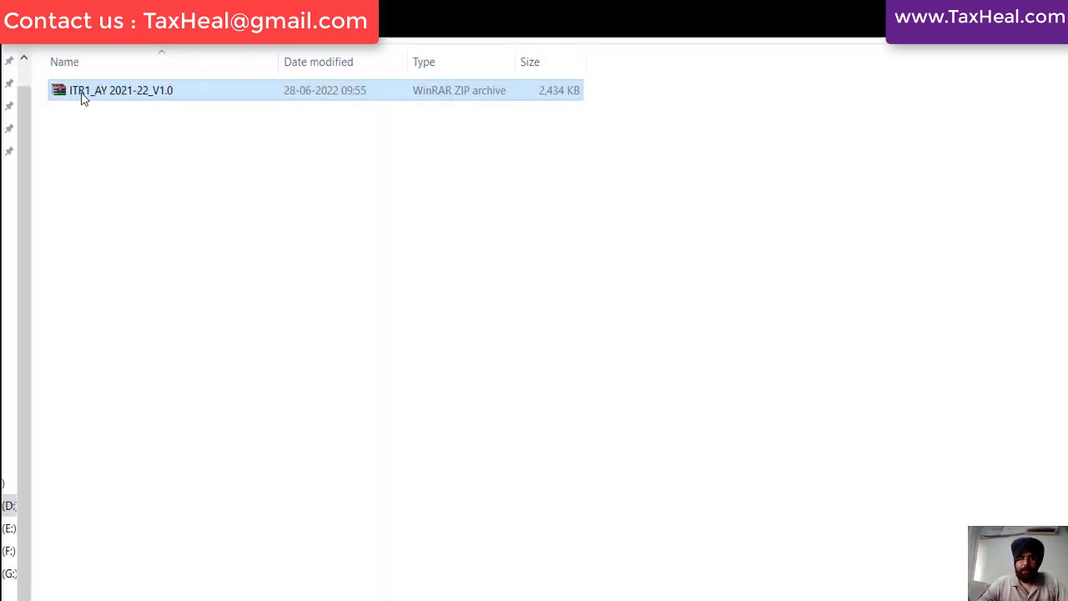
right_click(82, 98)
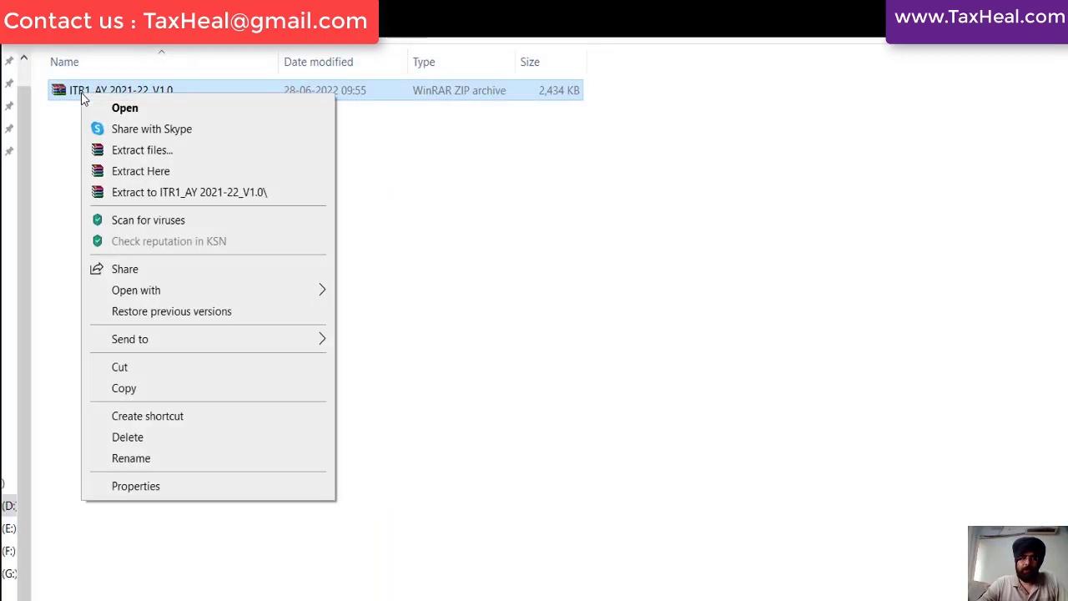
left_click(140, 171)
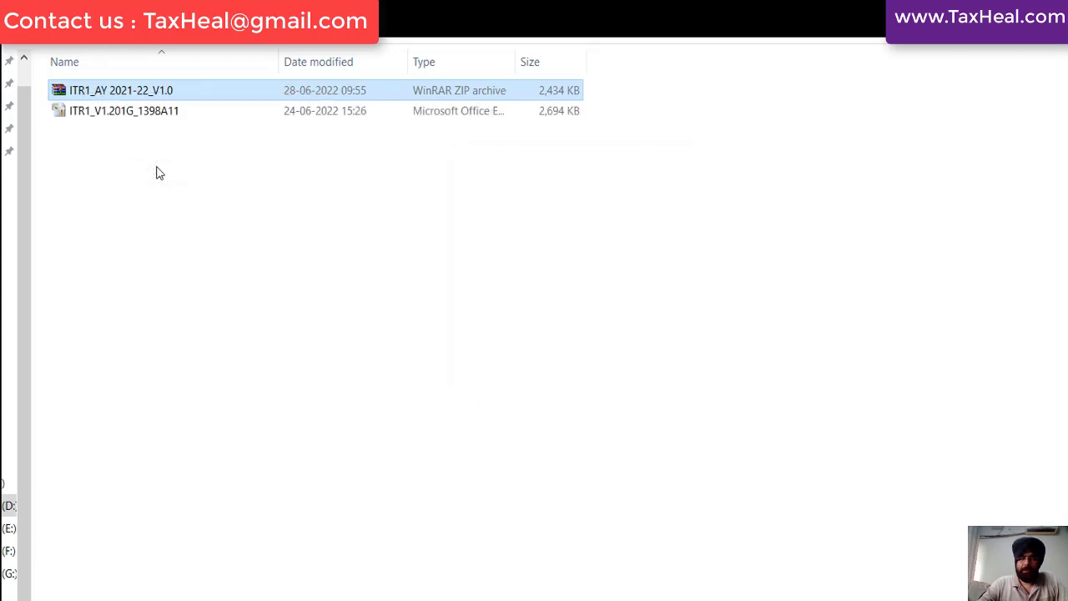
left_click(97, 121)
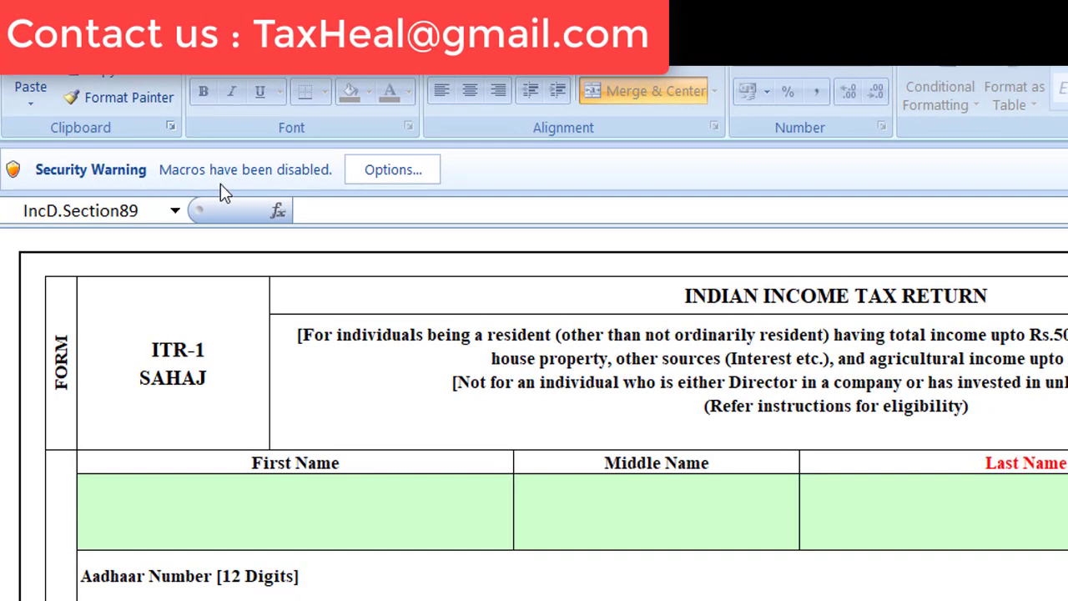
Enable the workbook's macro content and dismiss the utility's data entry notice.
left_click(391, 170)
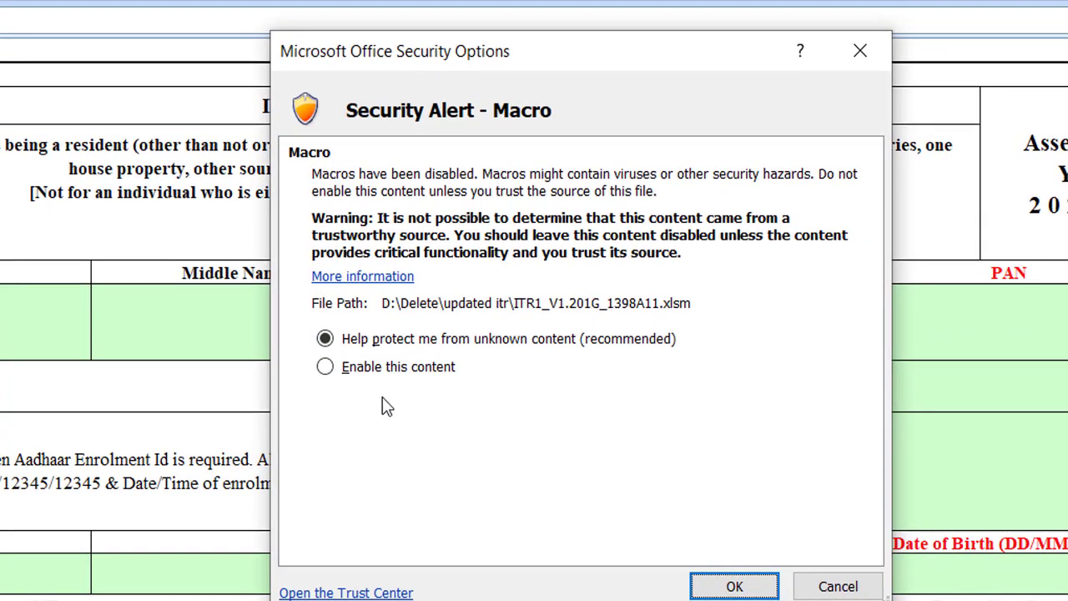
left_click(325, 367)
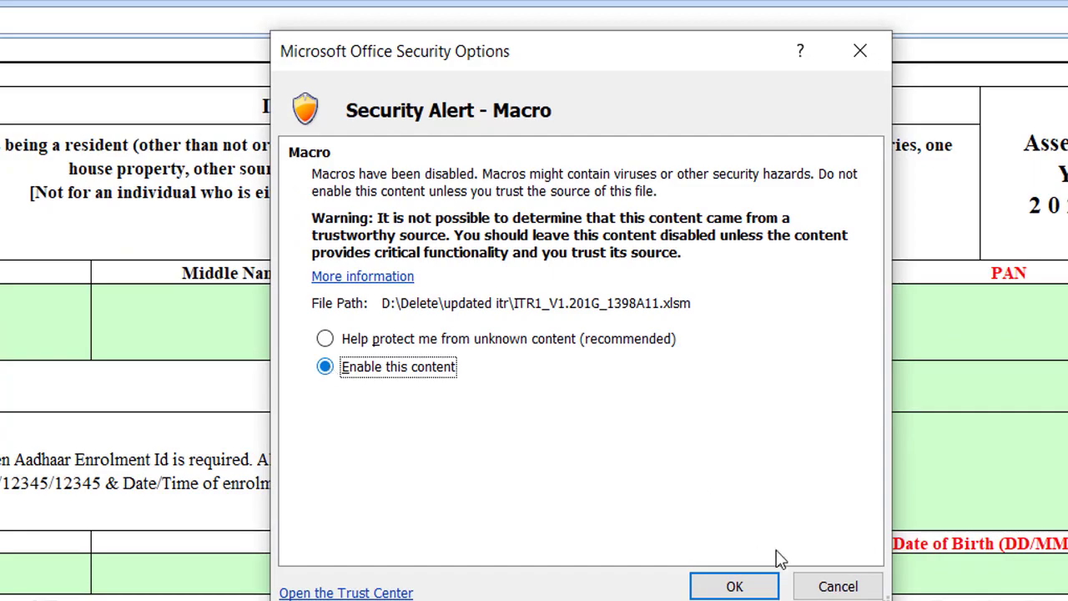
left_click(735, 587)
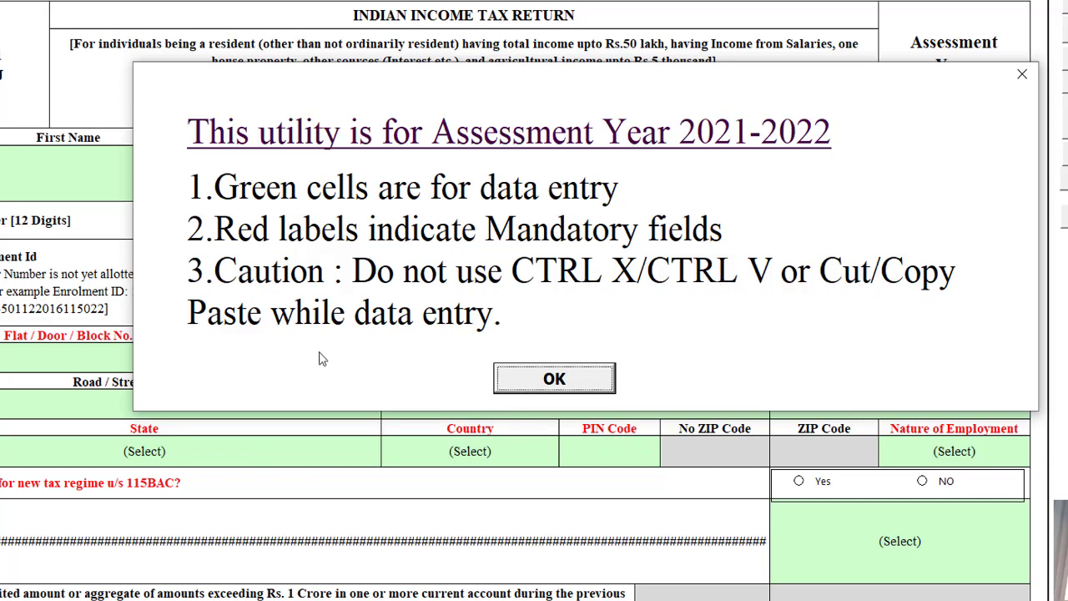
left_click(547, 376)
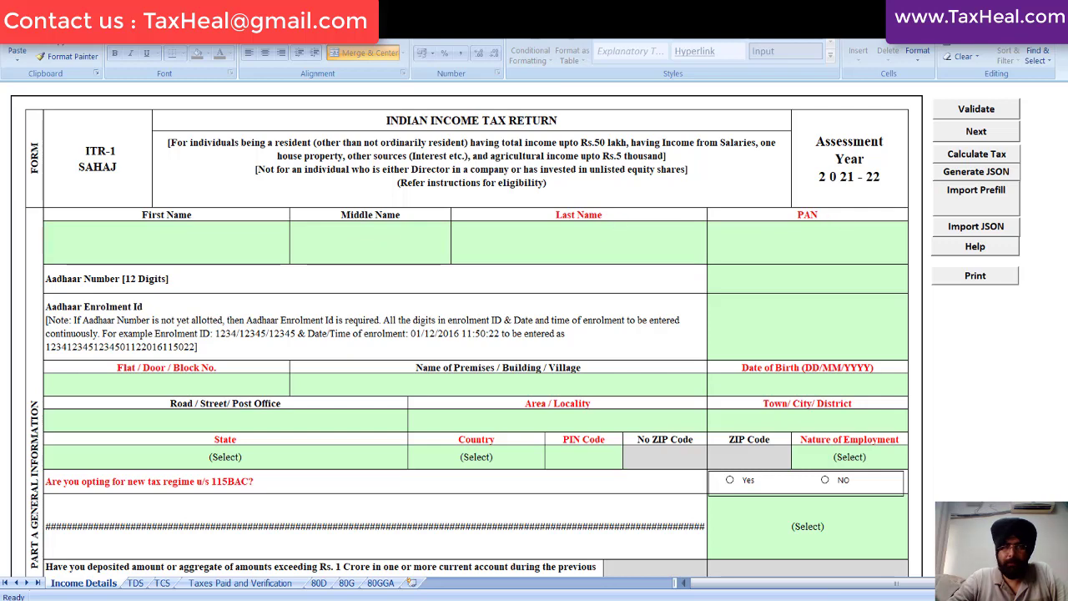
On the Income Details sheet, set the Filed u/s field to 139(8A).
scroll(762, 465, "down", 3)
scroll(475, 333, "down", 1)
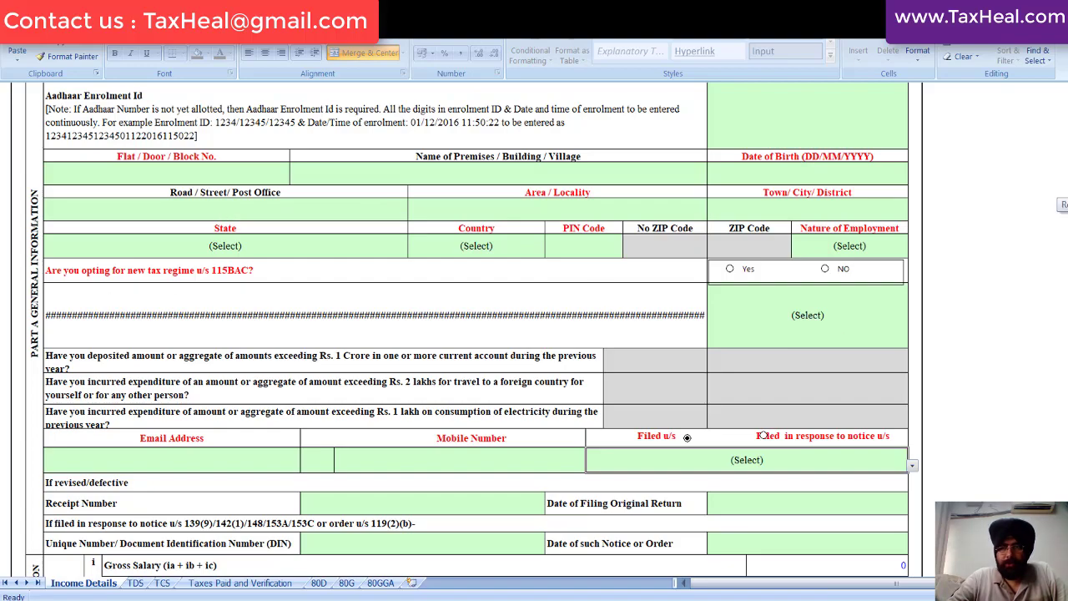
scroll(476, 334, "down", 3)
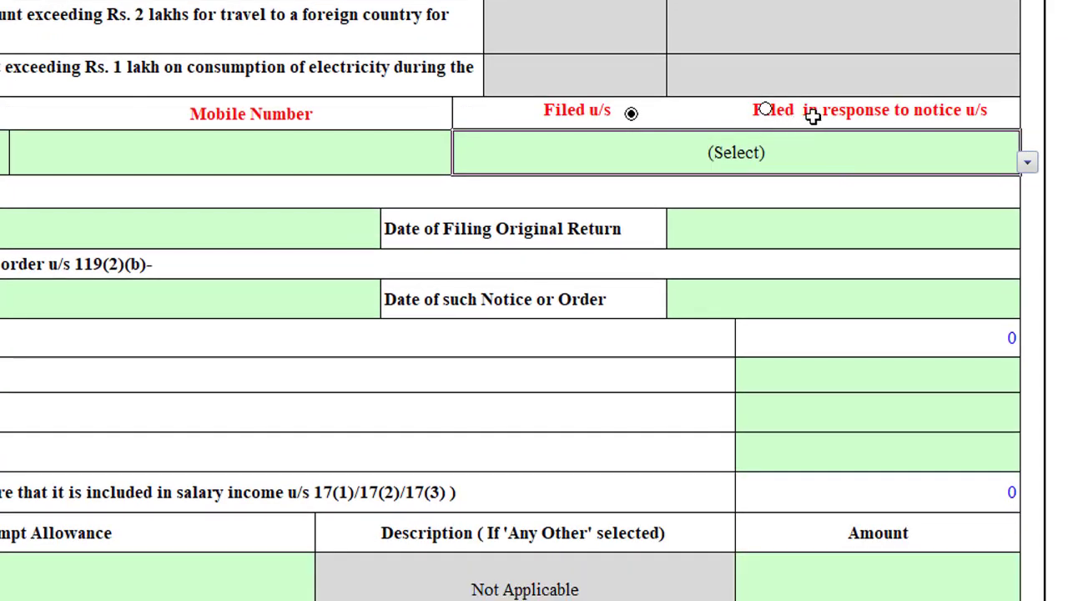
left_click(914, 160)
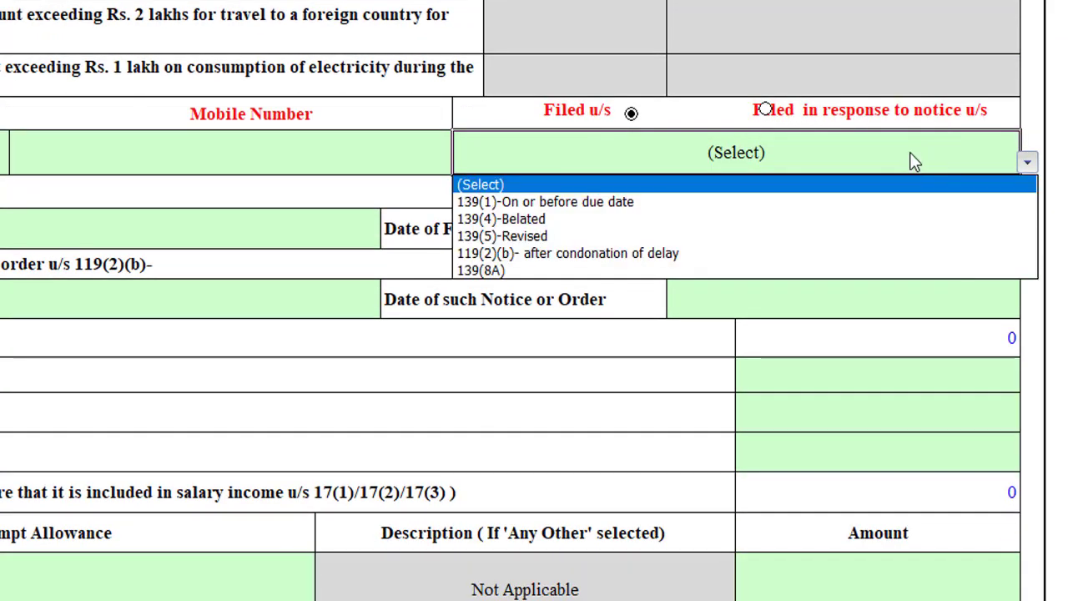
left_click(546, 272)
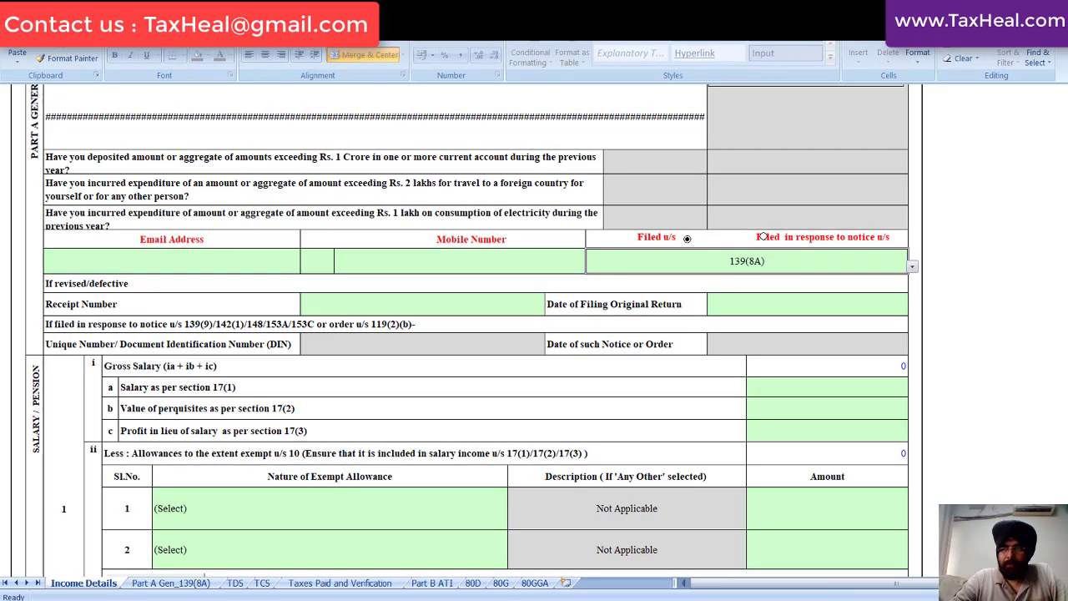
Examine the Income Details sections from salary, house property and other sources through deductions, exempt income and tax computation.
scroll(1061, 237, "down", 4)
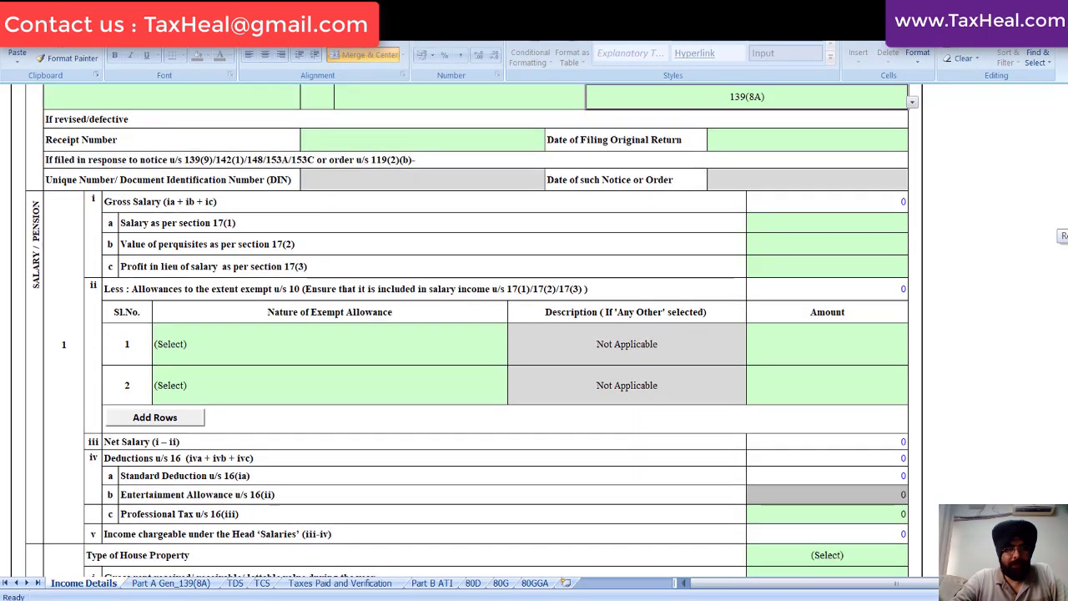
scroll(473, 330, "down", 2)
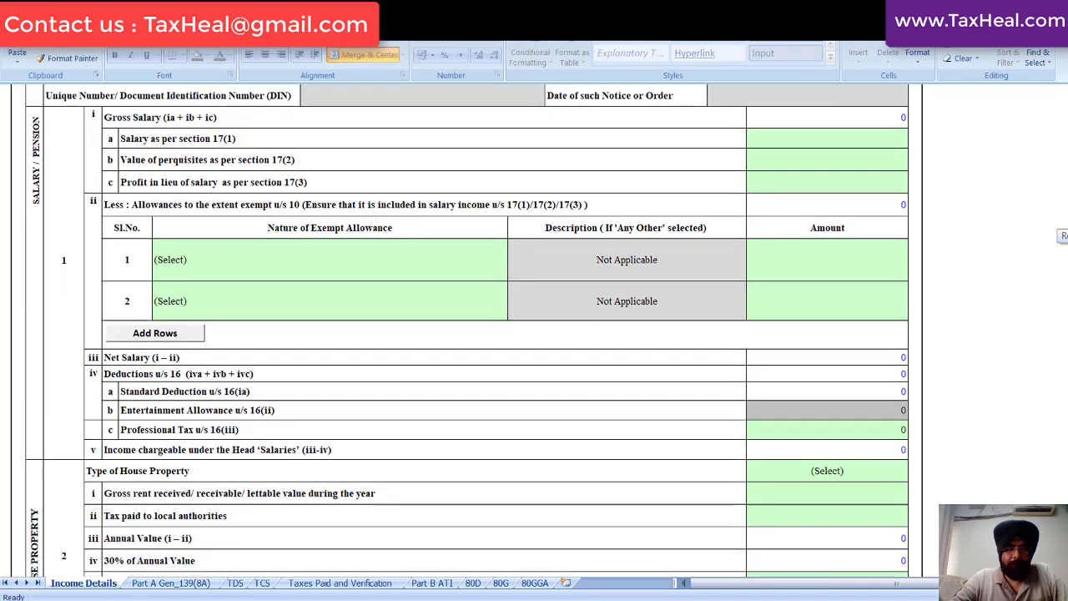
scroll(472, 331, "down", 6)
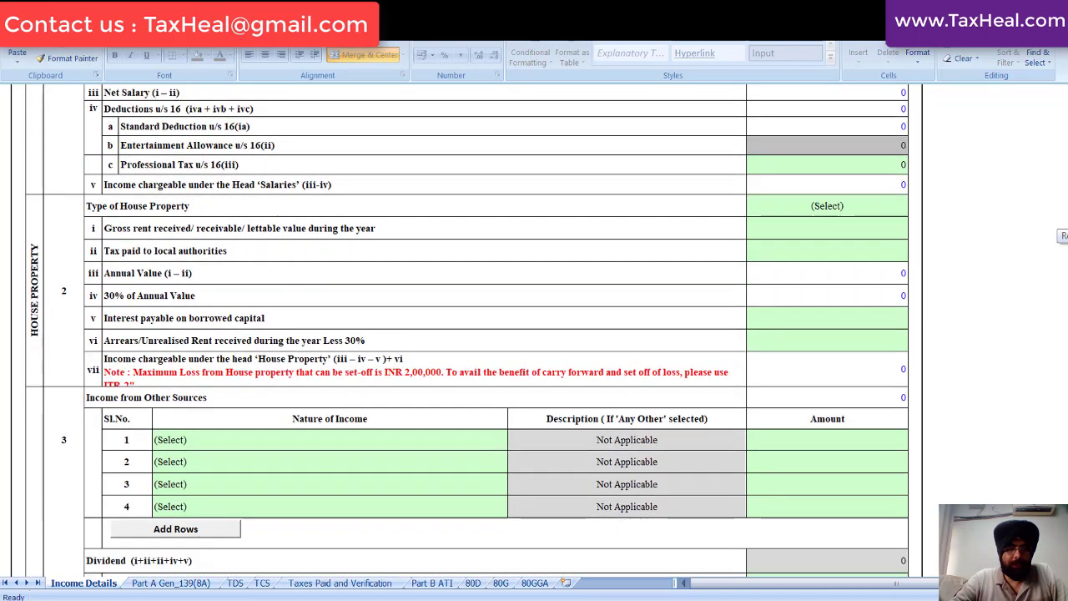
scroll(473, 331, "down", 5)
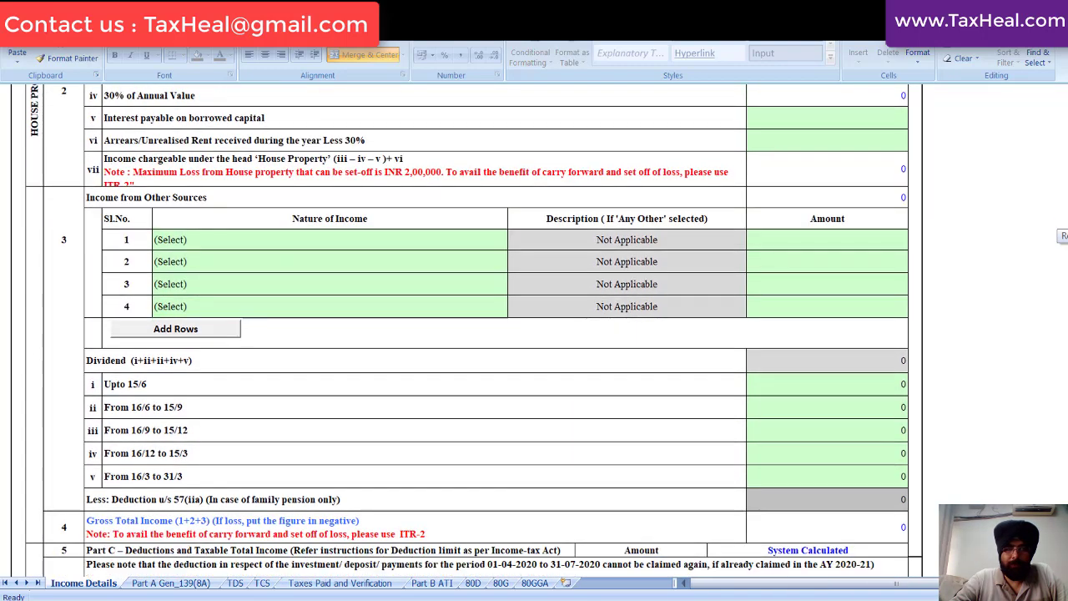
scroll(473, 330, "down", 5)
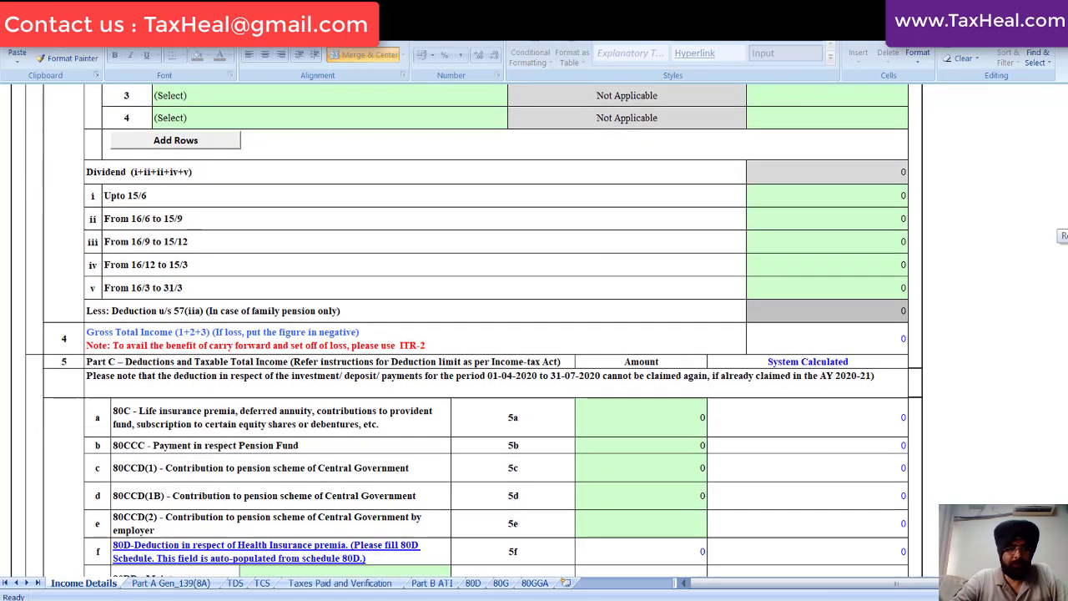
scroll(472, 330, "down", 7)
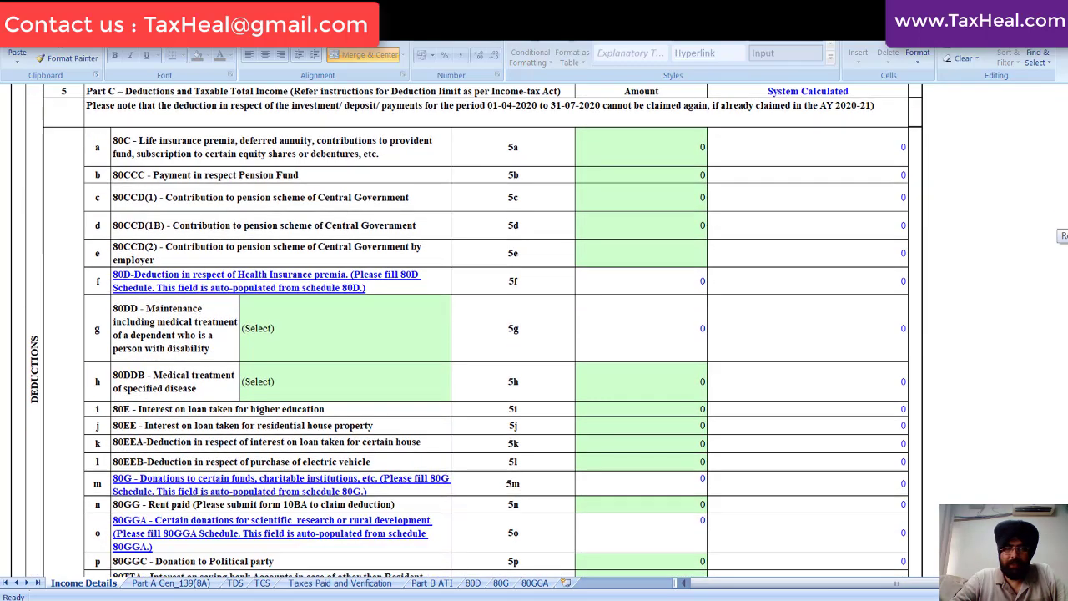
scroll(472, 331, "down", 7)
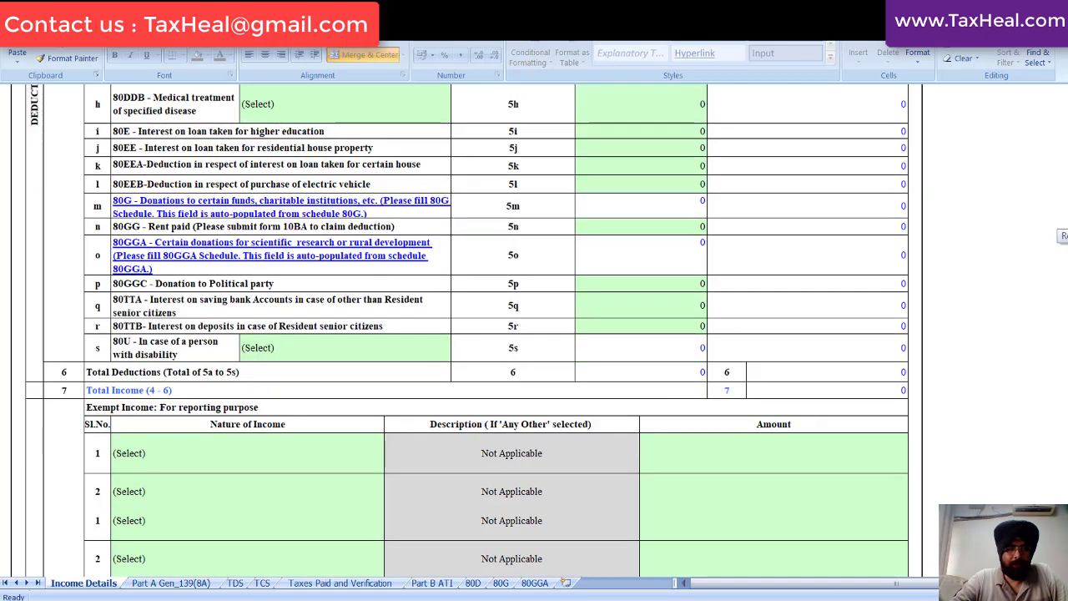
scroll(472, 330, "down", 5)
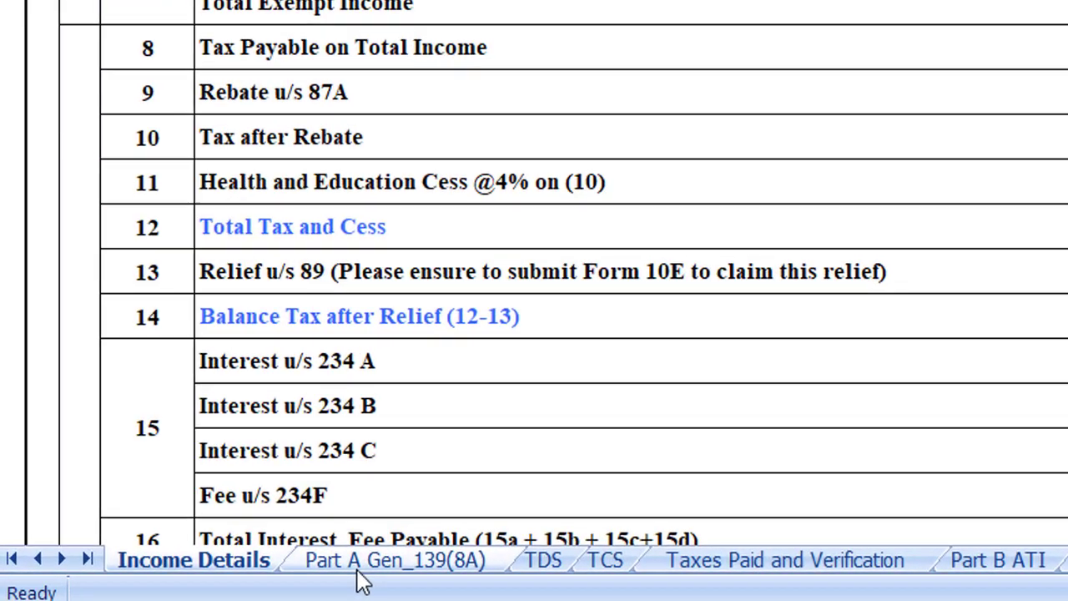
Open the Part A Gen_139(8A) sheet containing the ITR-U general information.
left_click(156, 587)
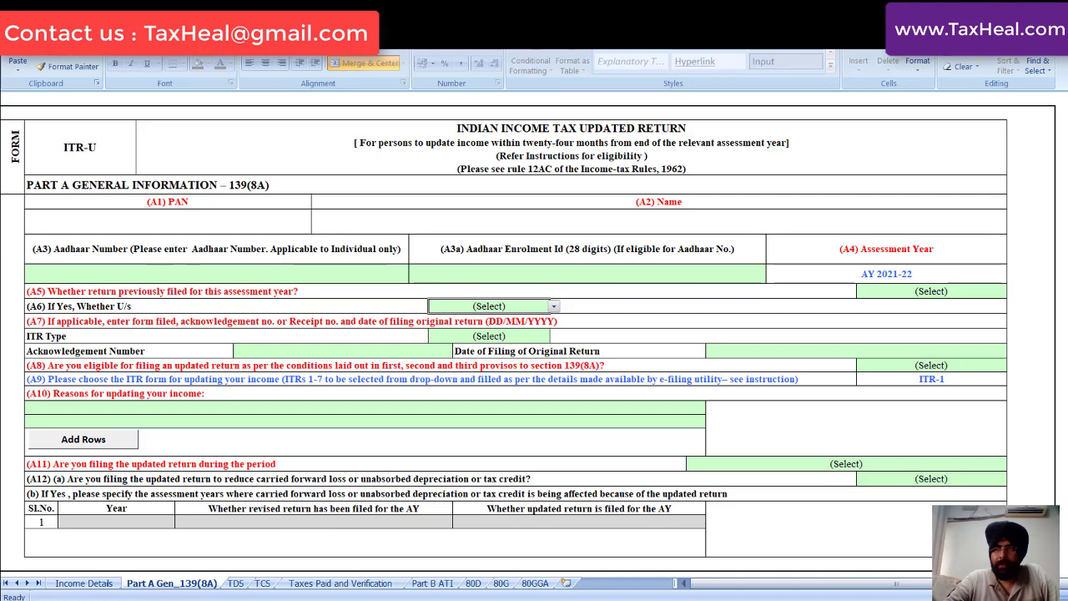
scroll(529, 332, "down", 1)
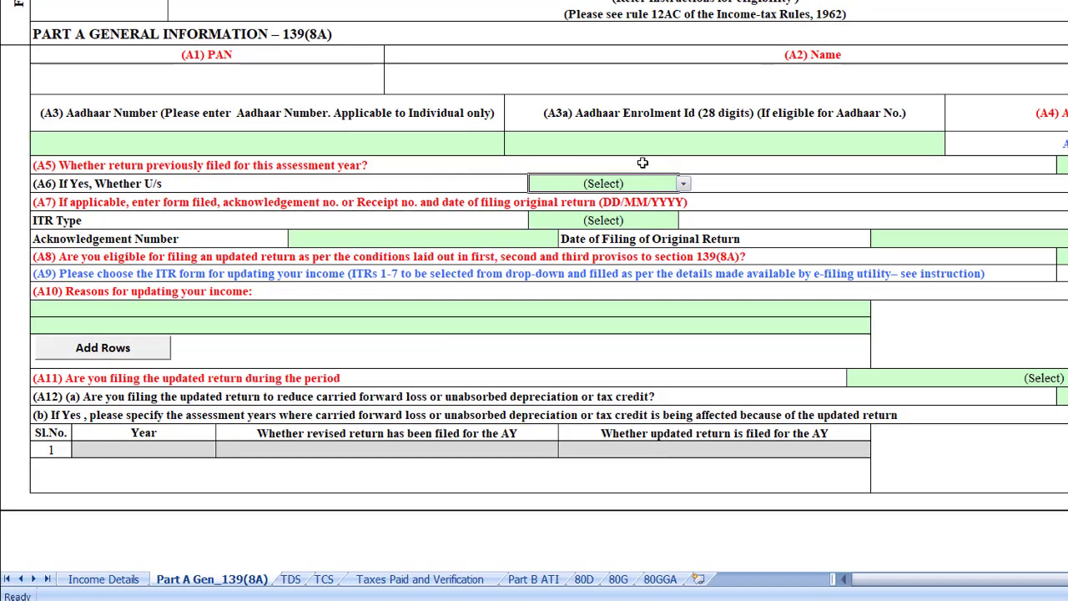
Try 139(1) and Other as the section of the earlier return in field A6.
left_click(683, 183)
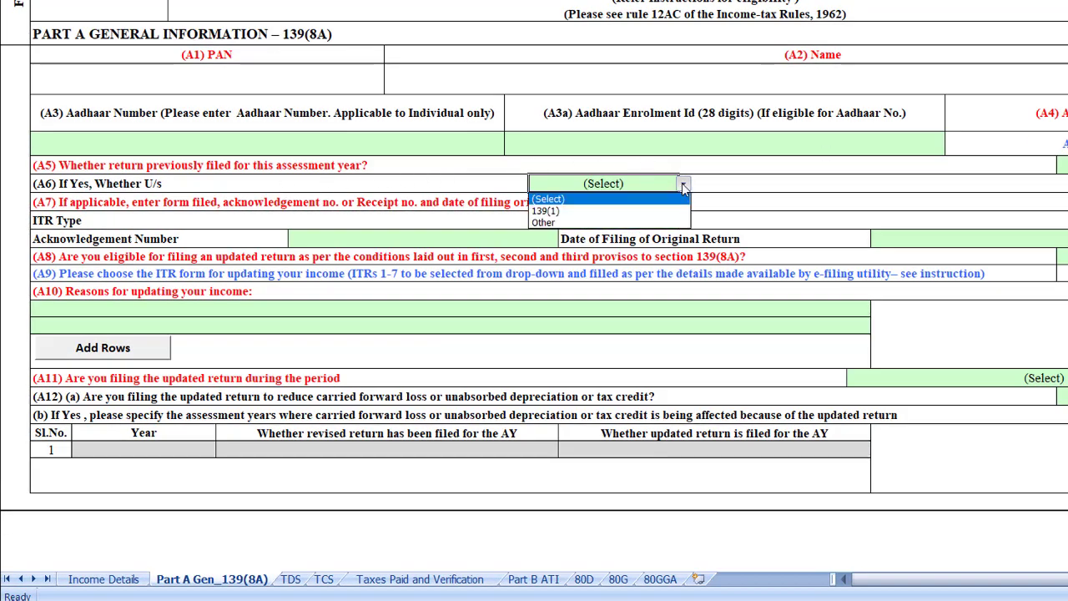
left_click(582, 211)
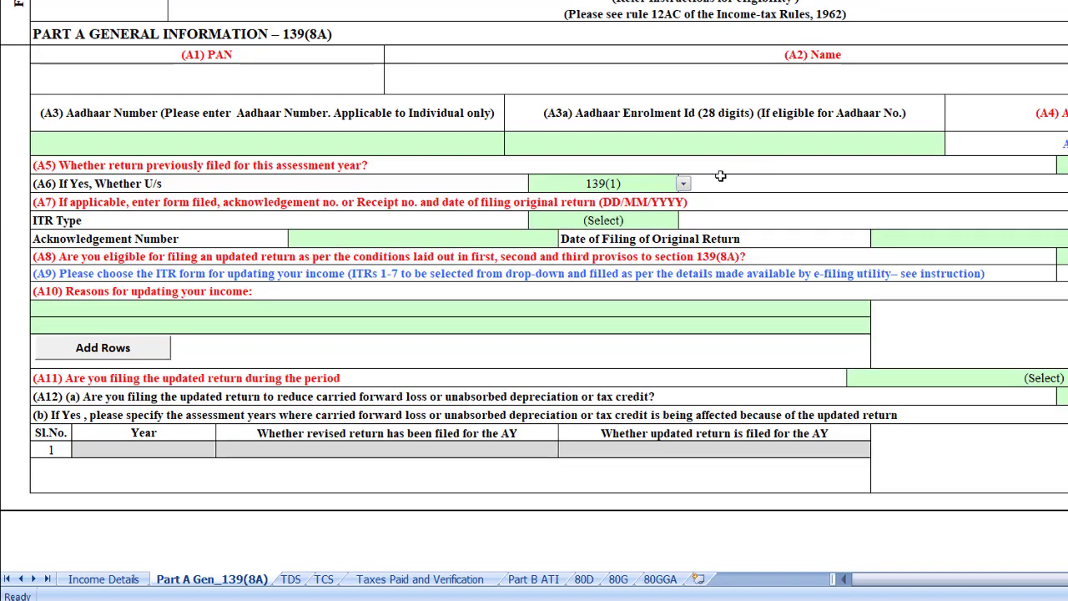
left_click(683, 184)
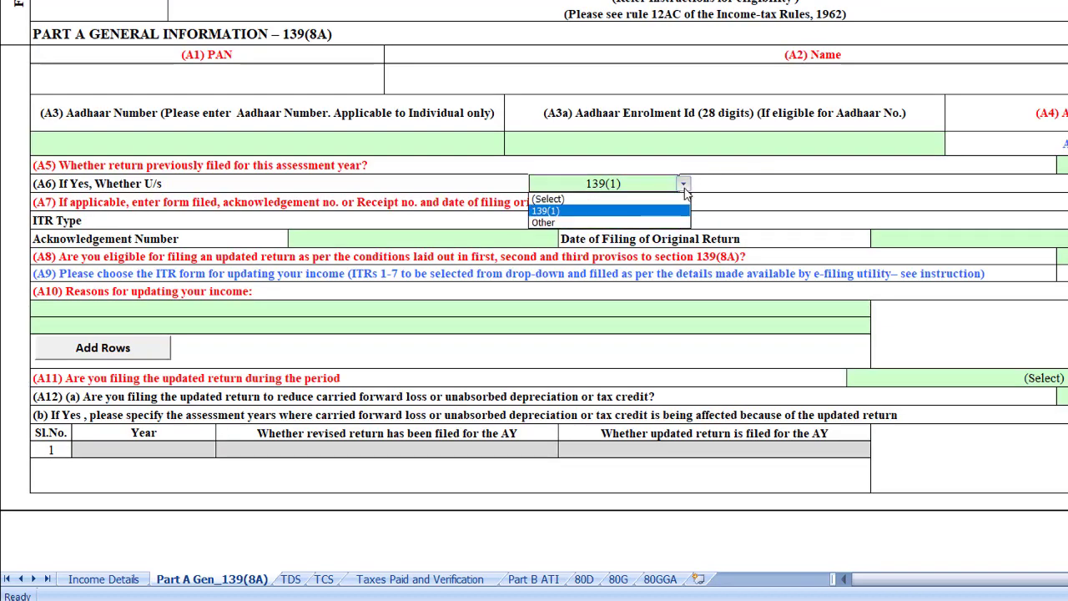
left_click(553, 223)
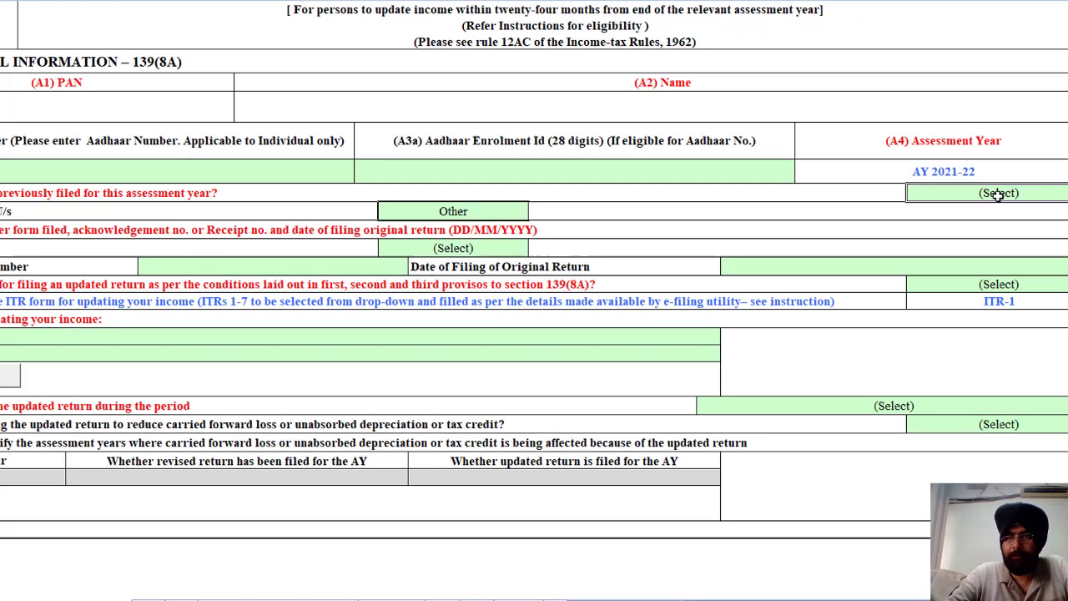
Answer Yes to A5 on a previously filed return and set the A7 ITR type to ITR1.
left_click(985, 199)
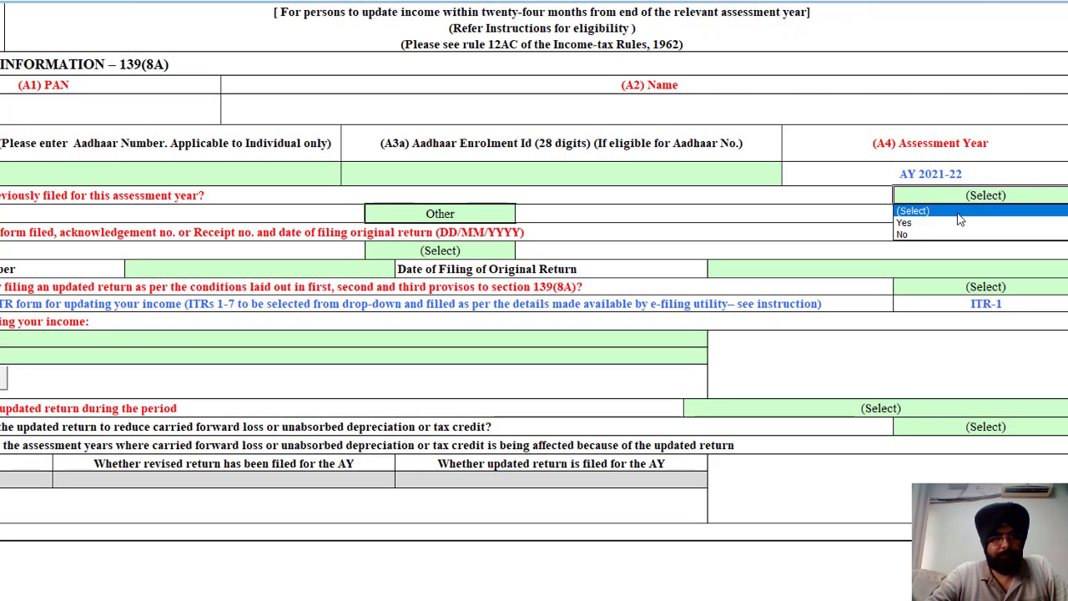
left_click(910, 222)
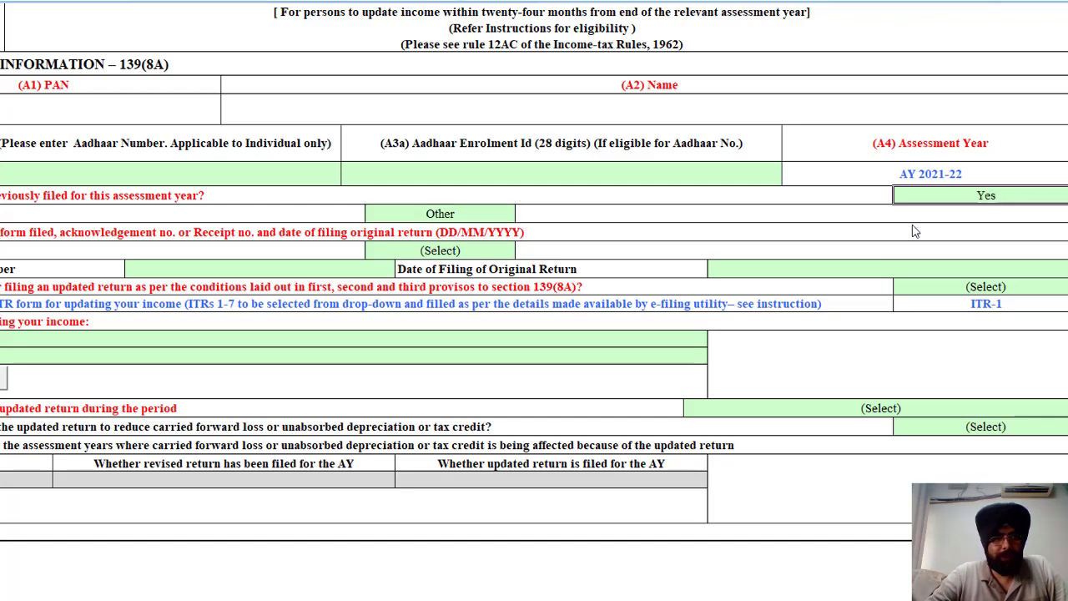
left_click(441, 254)
key("alt+Down")
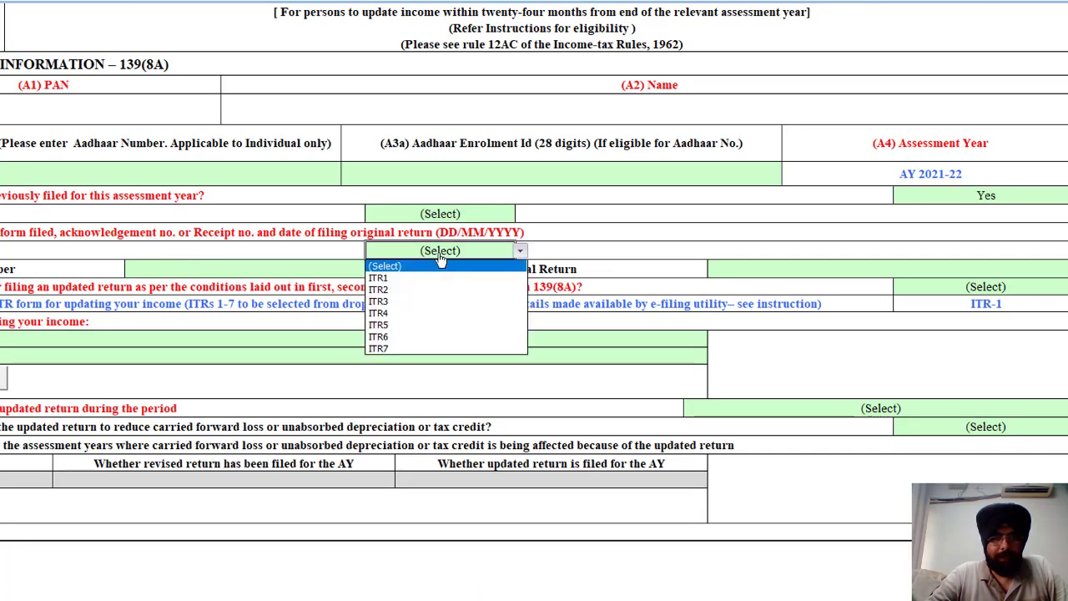
left_click(397, 281)
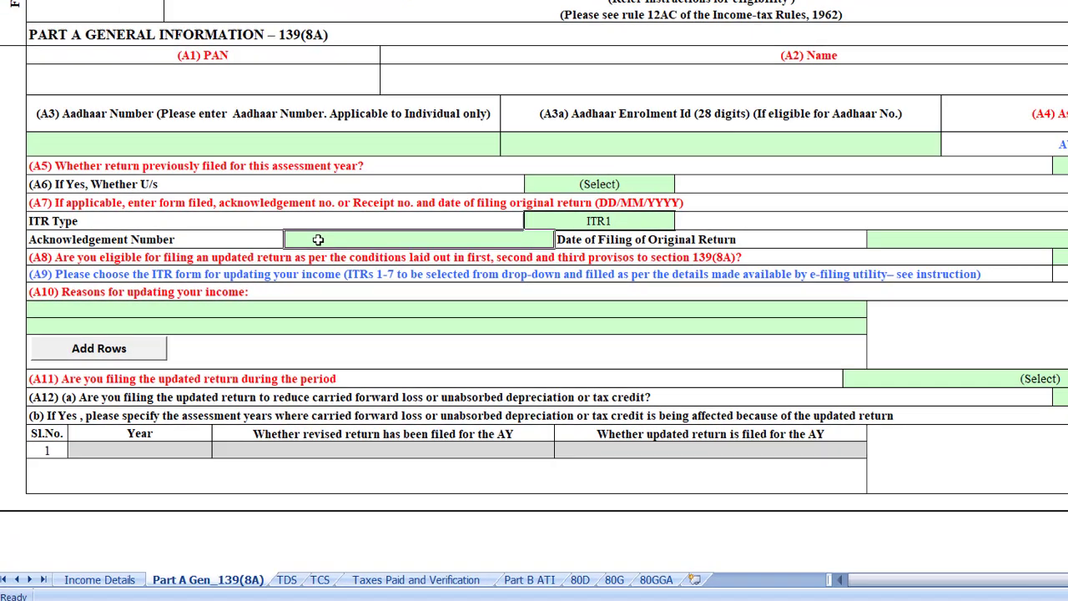
Check the original return's filing date field and the answer options for the A8 eligibility question.
left_click(987, 243)
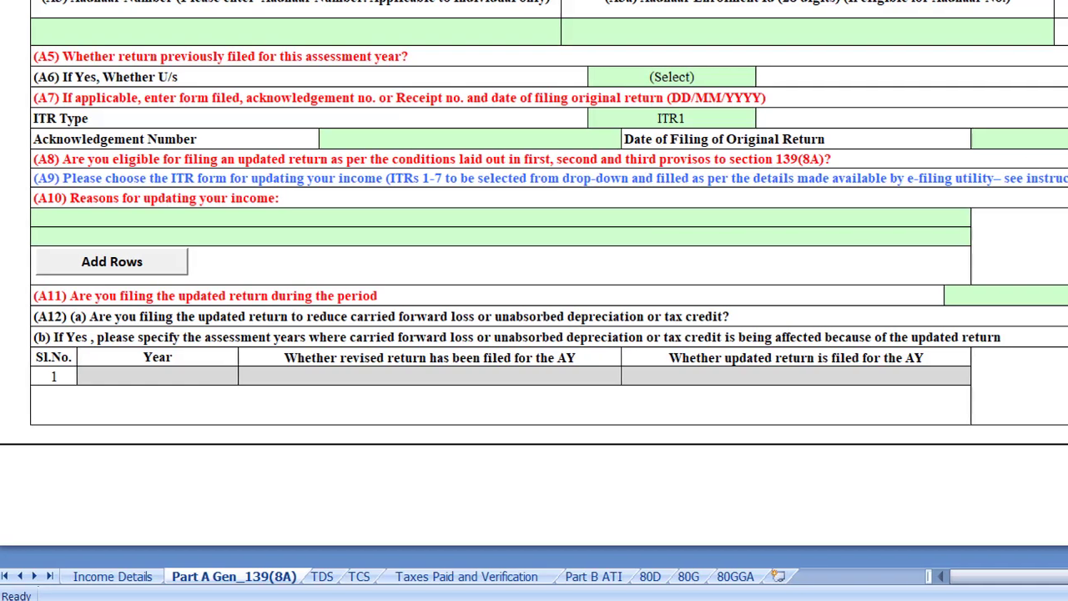
left_click(1018, 159)
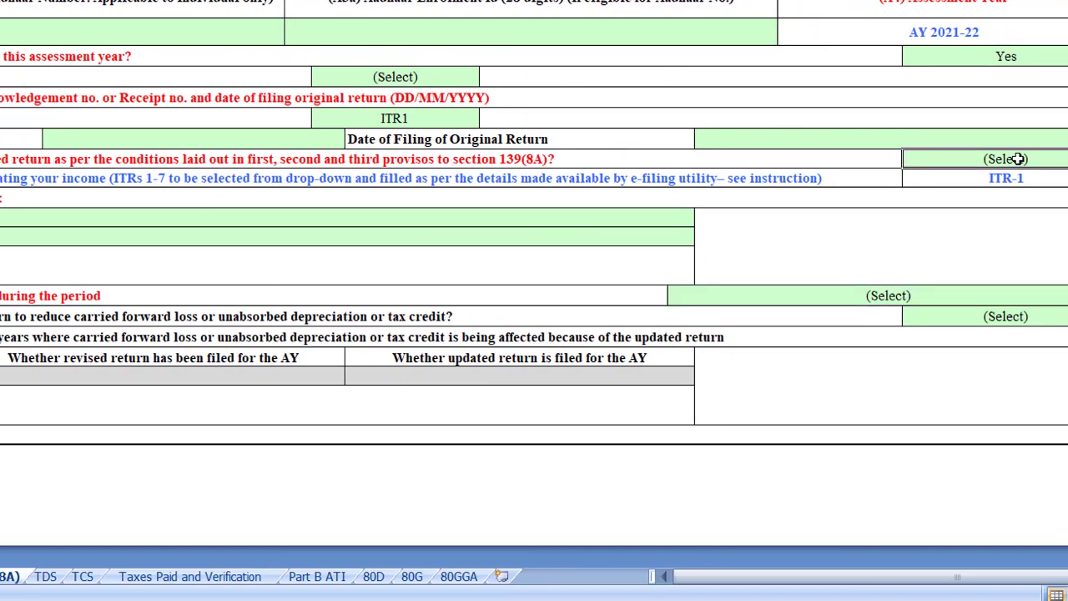
key("alt+Down")
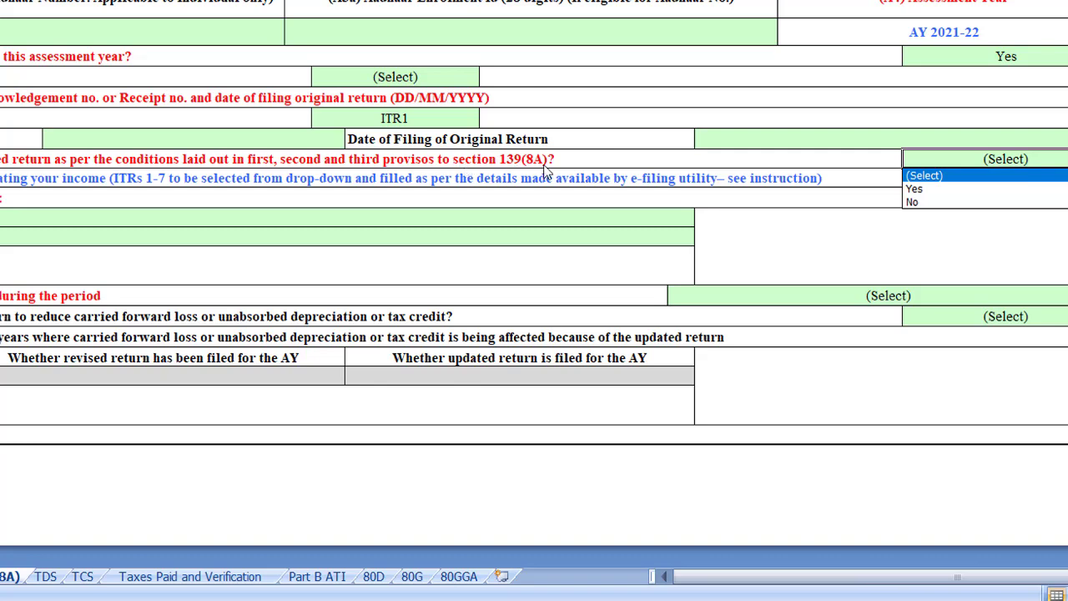
key("Escape")
scroll(547, 171, "left", 5)
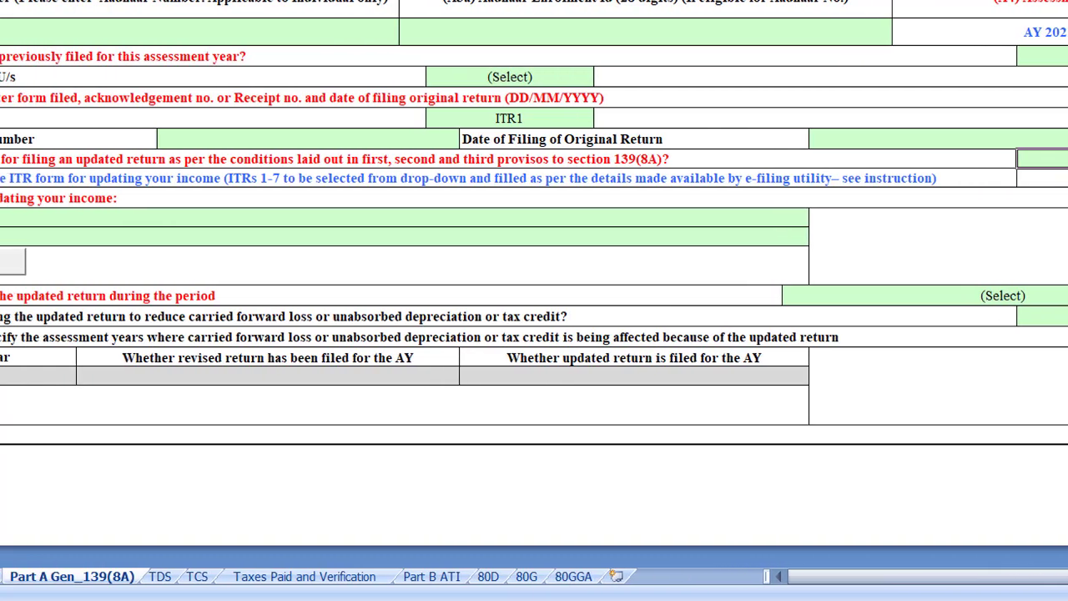
Set the first A10 reason for updating the income to Income not reported correctly.
left_click(126, 234)
left_click(103, 217)
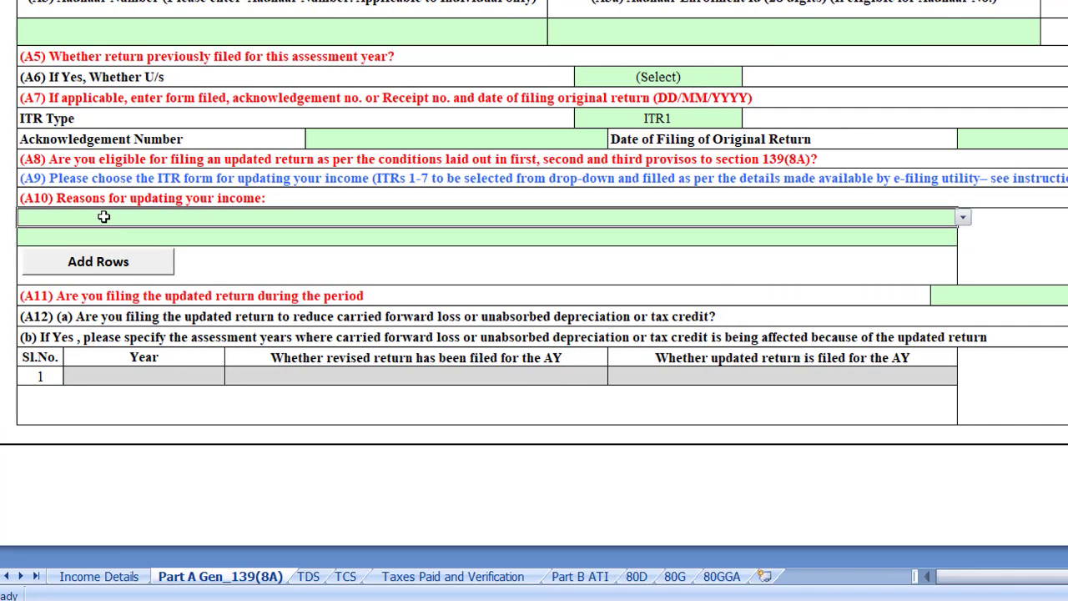
key("alt+Down")
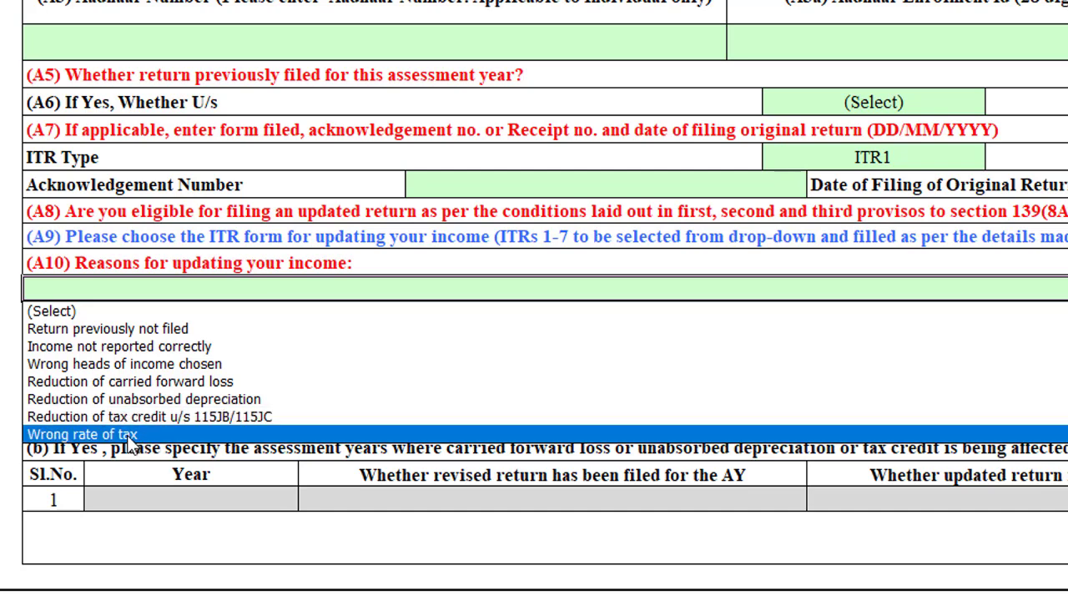
scroll(125, 367, "down", 1)
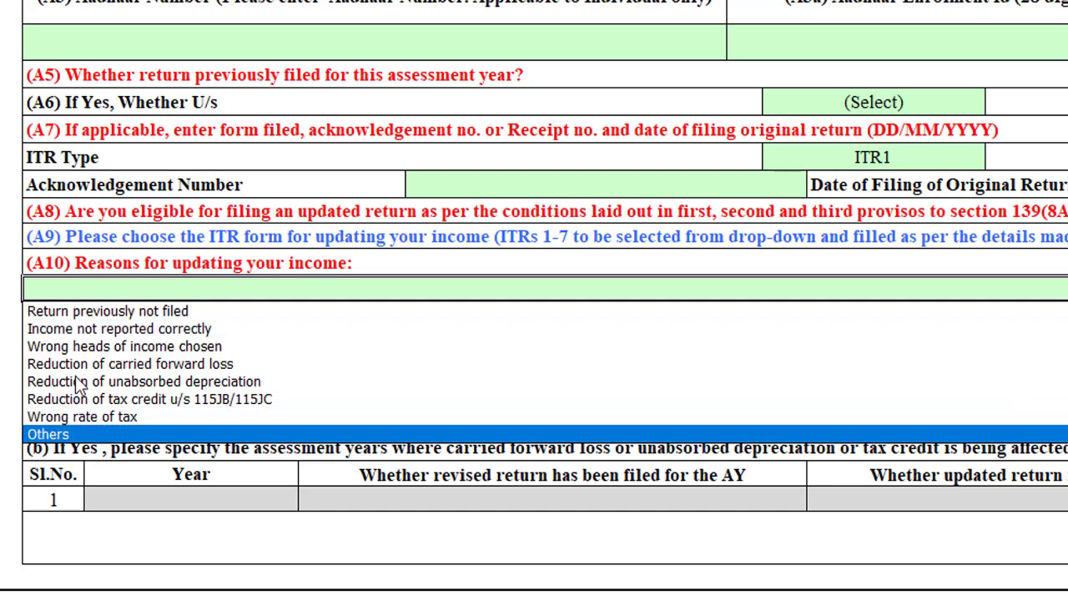
left_click(167, 328)
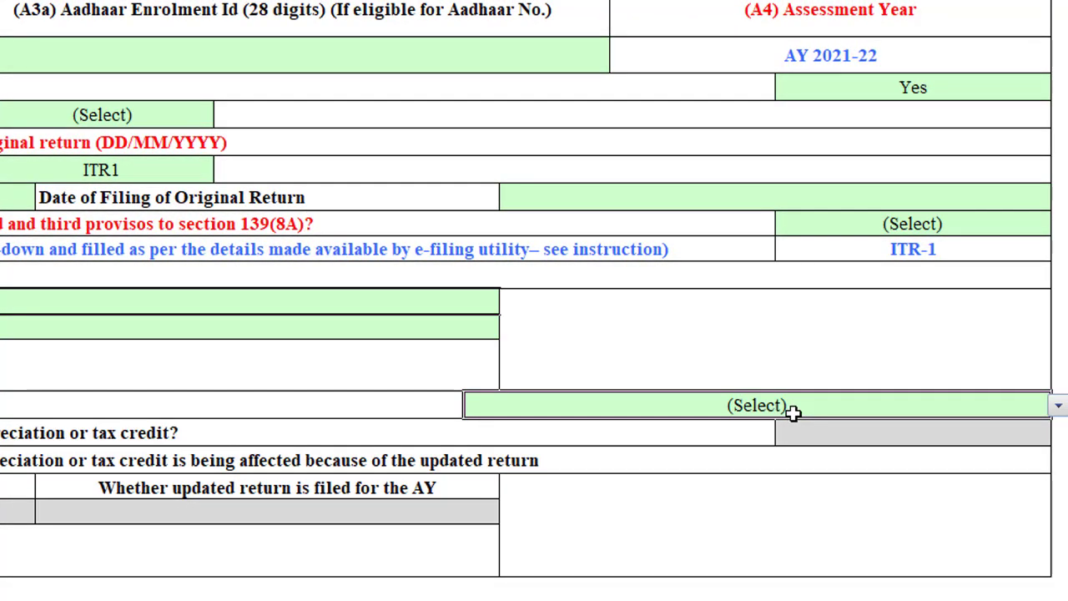
Try Between 12 to 24 Months as the A11 filing period, settling on Up to 12 months from the end of Relevant Assessment Year.
key("alt+Down")
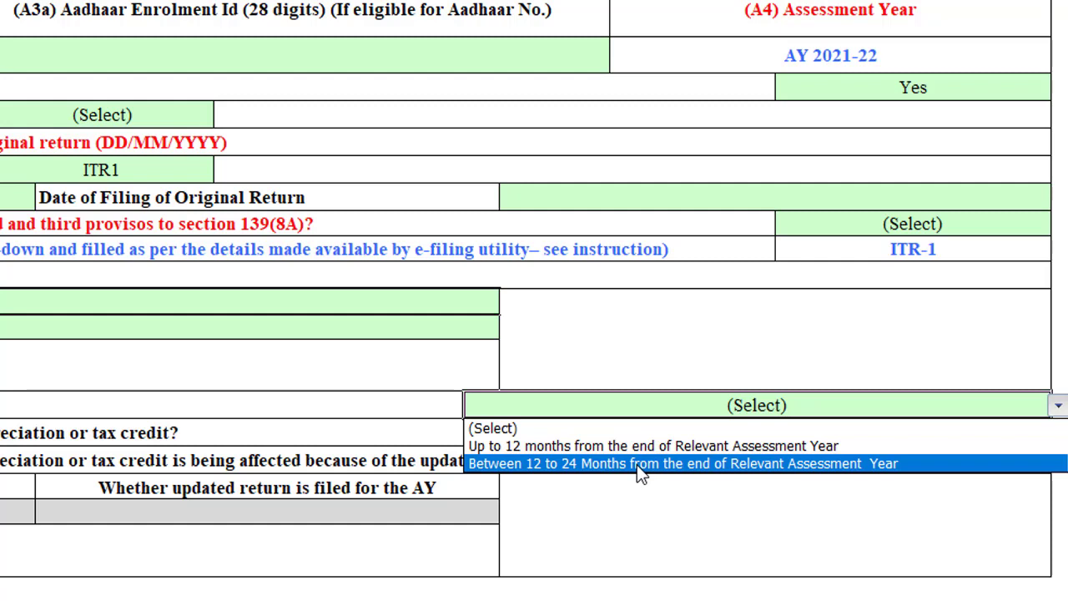
left_click(638, 467)
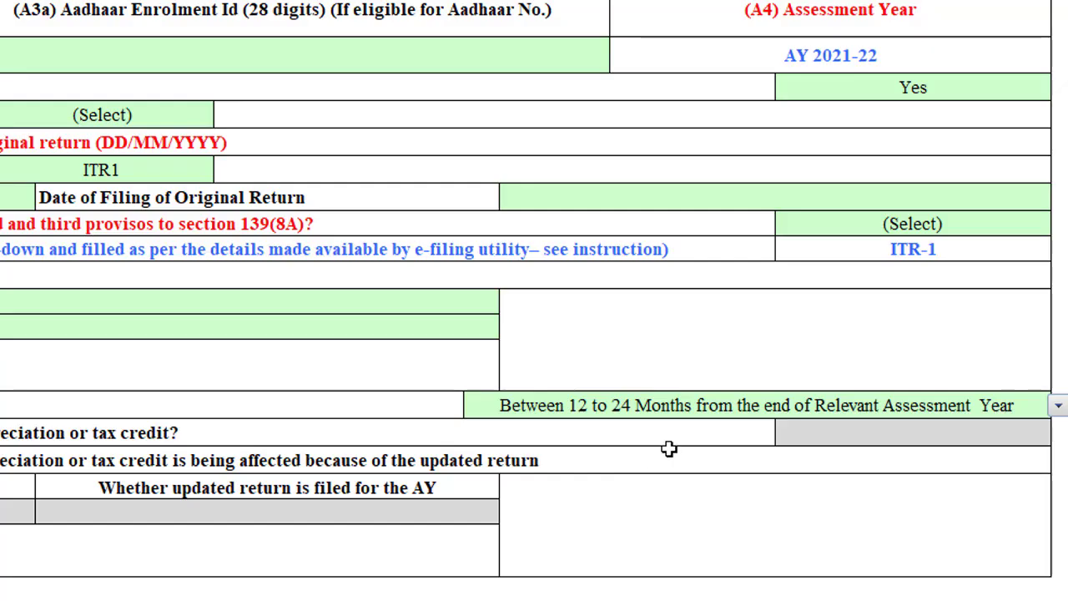
left_click(679, 407)
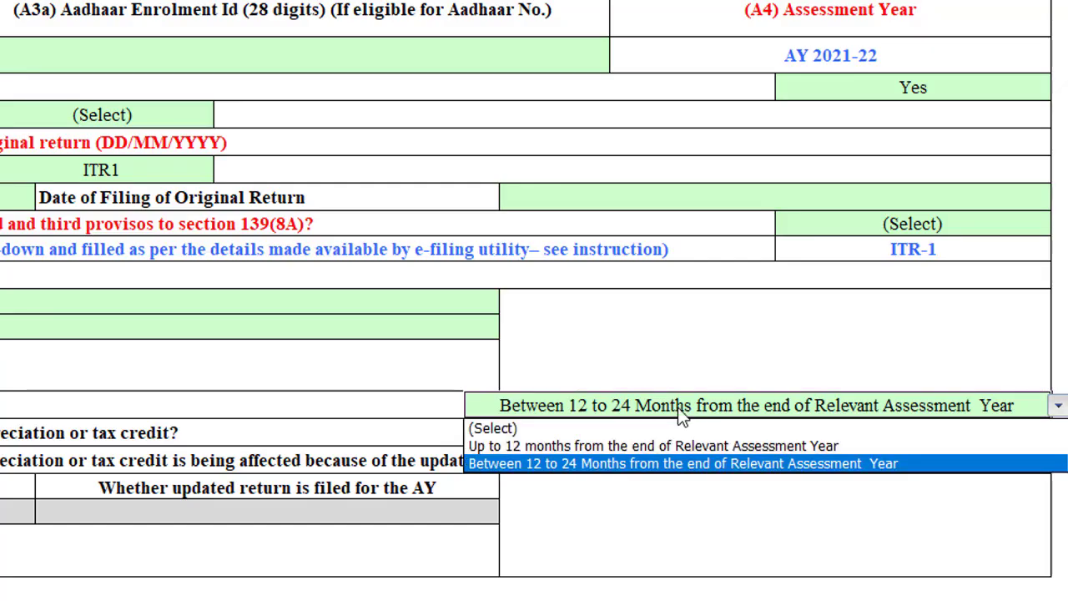
left_click(594, 447)
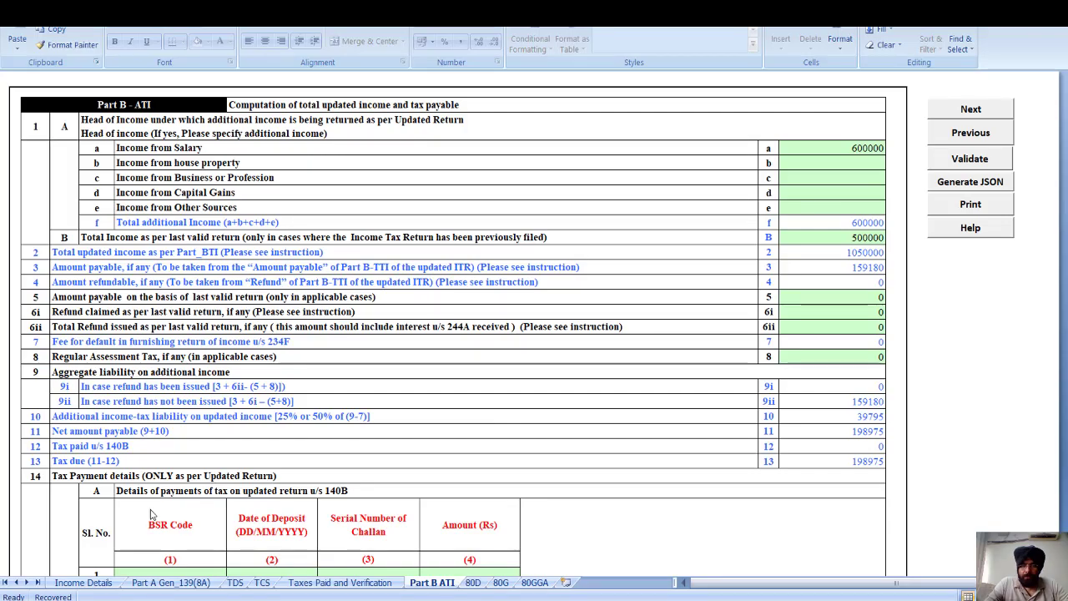
Look through the TDS, TCS, 80D, 80G and 80GGA sheets, acknowledging the tax credit alerts on the TDS sheet.
left_click(237, 583)
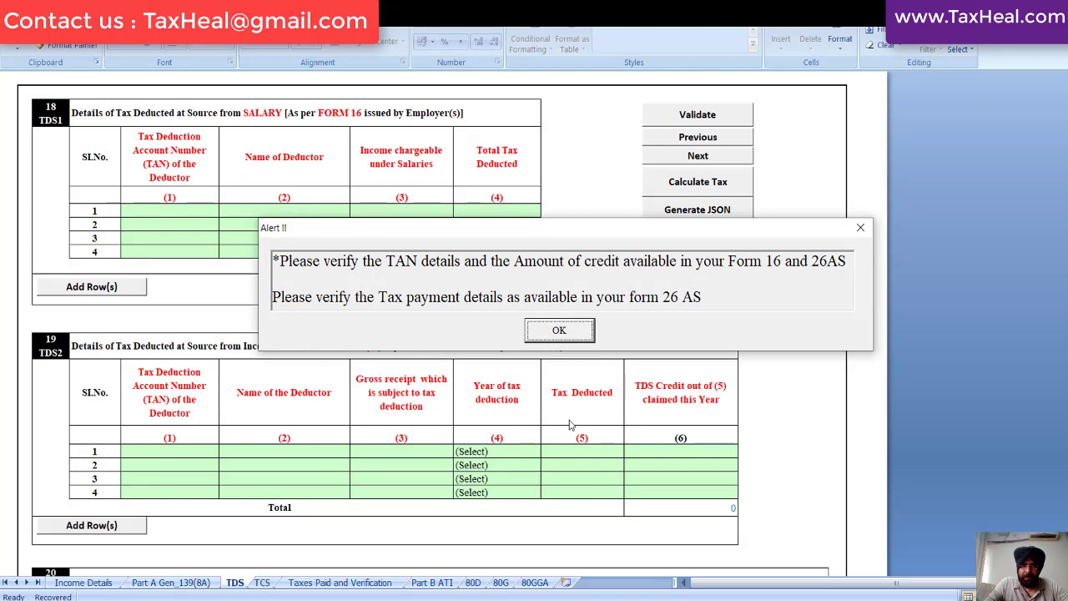
left_click(559, 331)
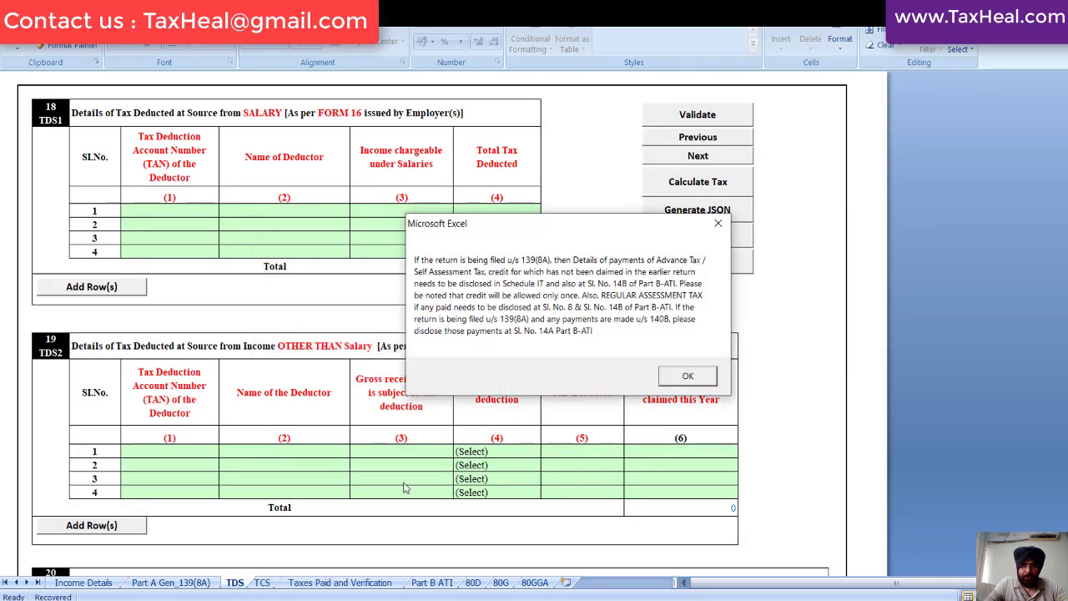
left_click(690, 375)
left_click(263, 584)
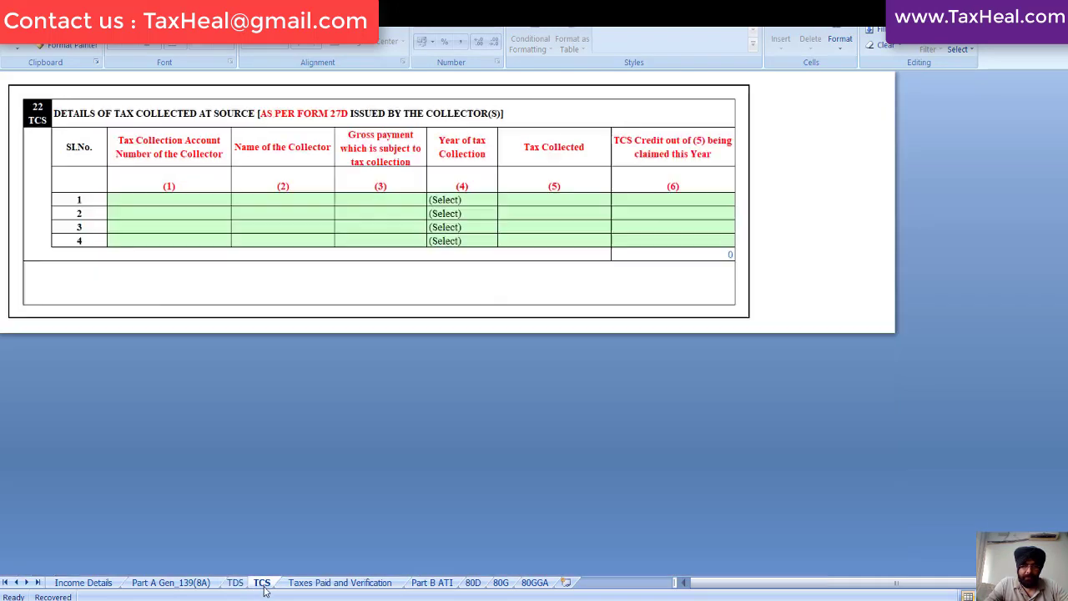
left_click(470, 586)
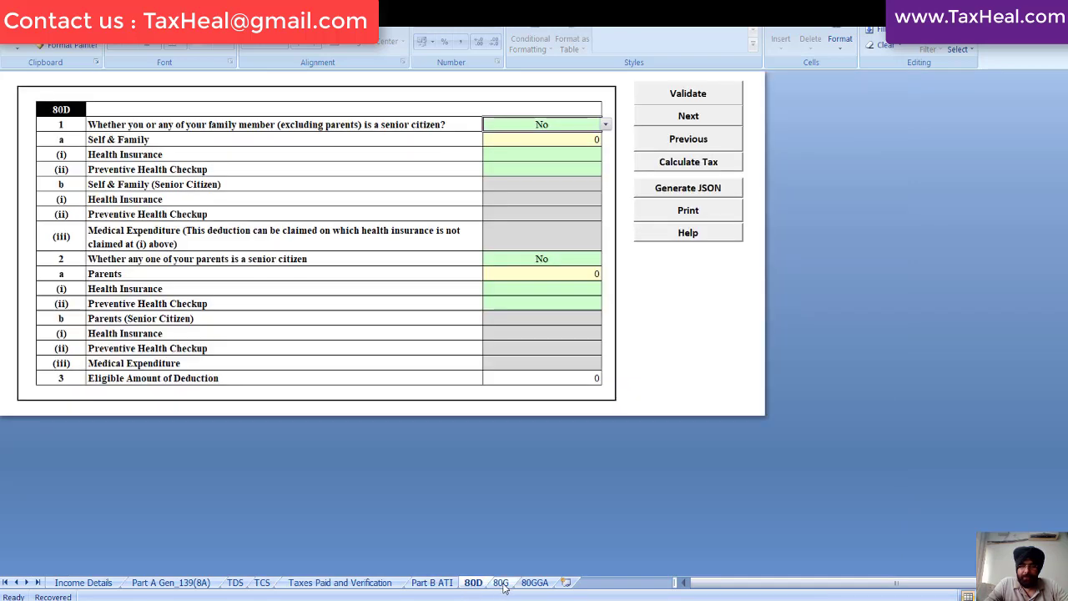
left_click(503, 585)
left_click(539, 584)
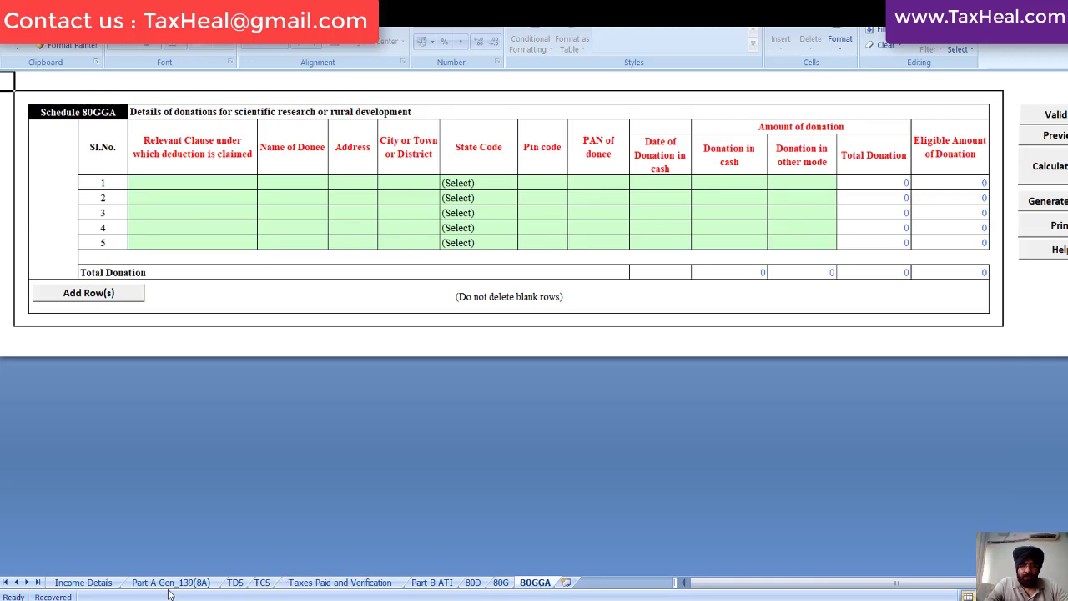
Review the Income Details, Part A Gen_139(8A) and Taxes Paid and Verification sheets, including the bank account and verification details.
left_click(102, 587)
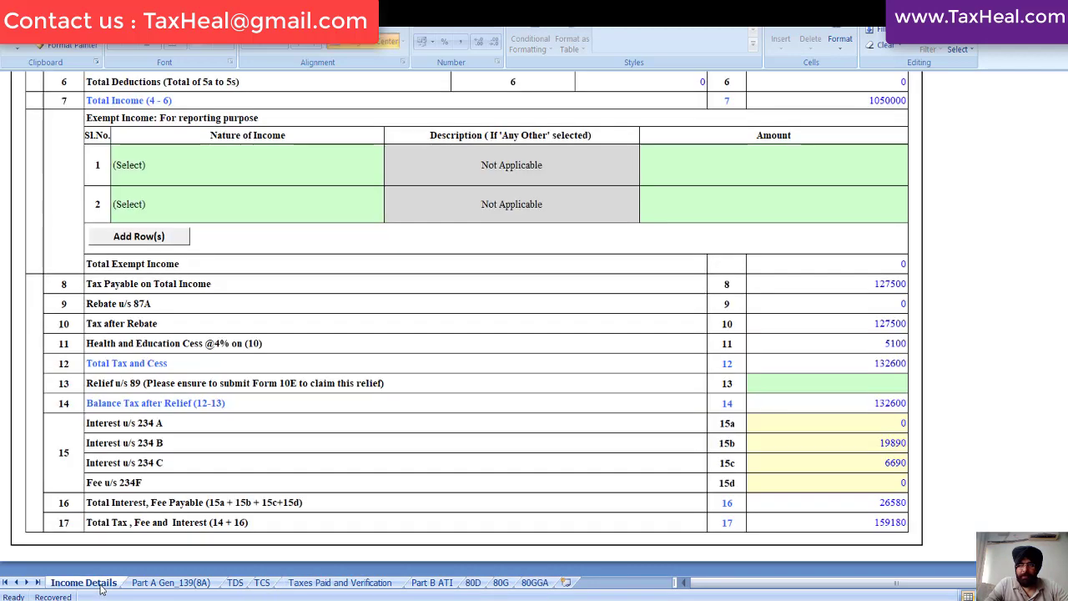
left_click(171, 584)
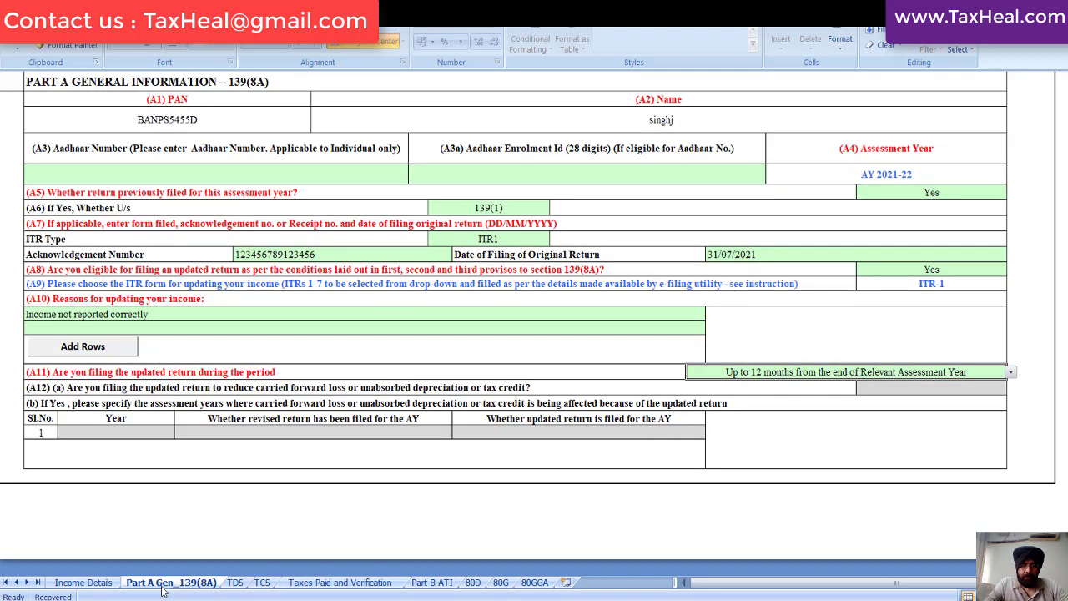
left_click(321, 584)
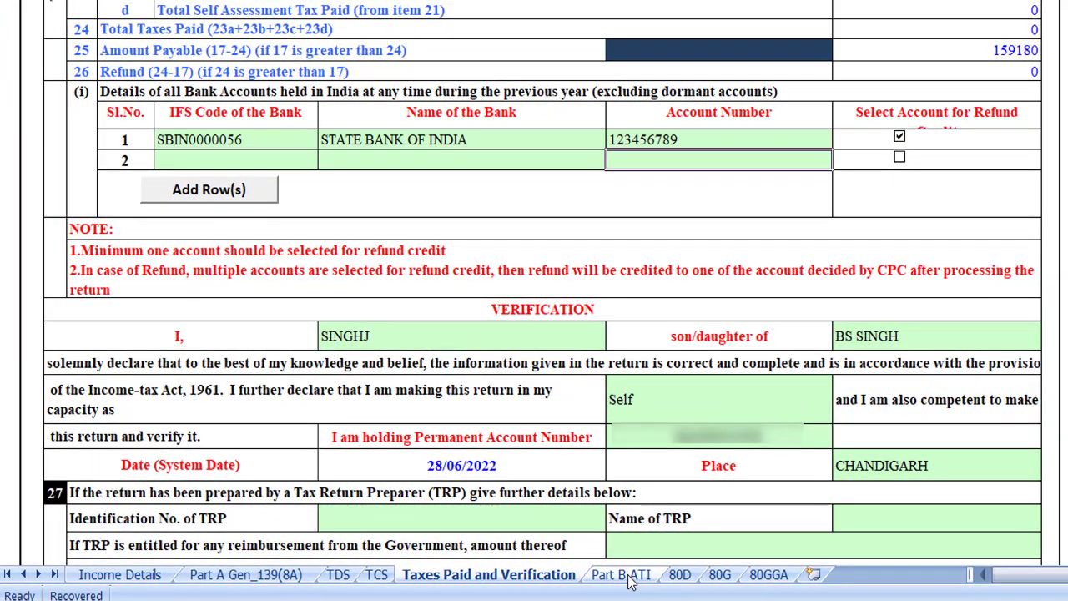
Examine the Part B ATI sheet's additional salary income, last valid return income, net tax due and the section 140B payment table.
left_click(628, 578)
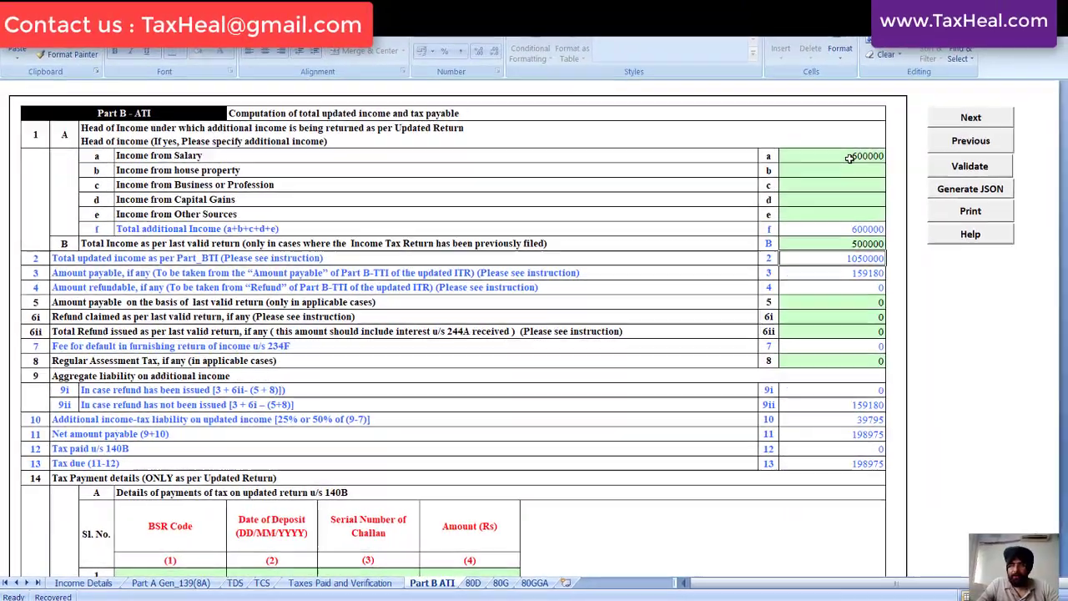
left_click(850, 157)
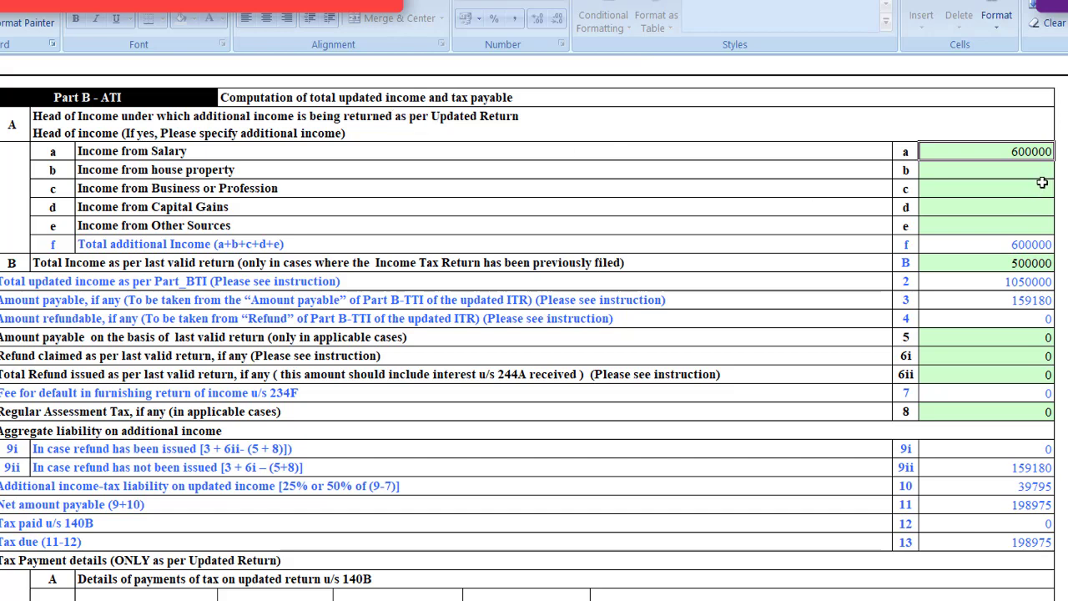
left_click(991, 267)
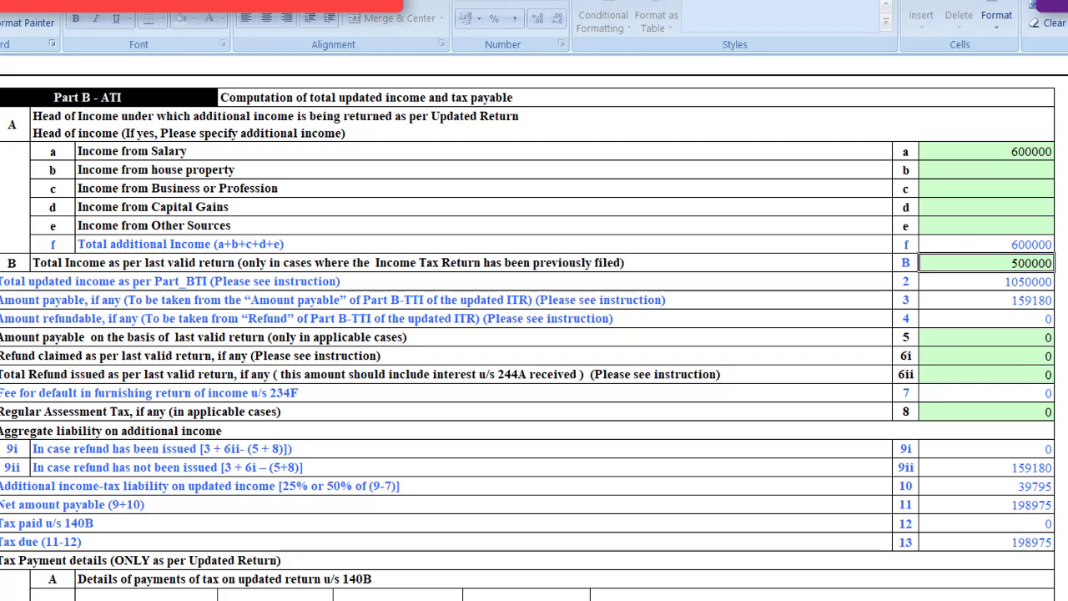
scroll(534, 334, "down", 3)
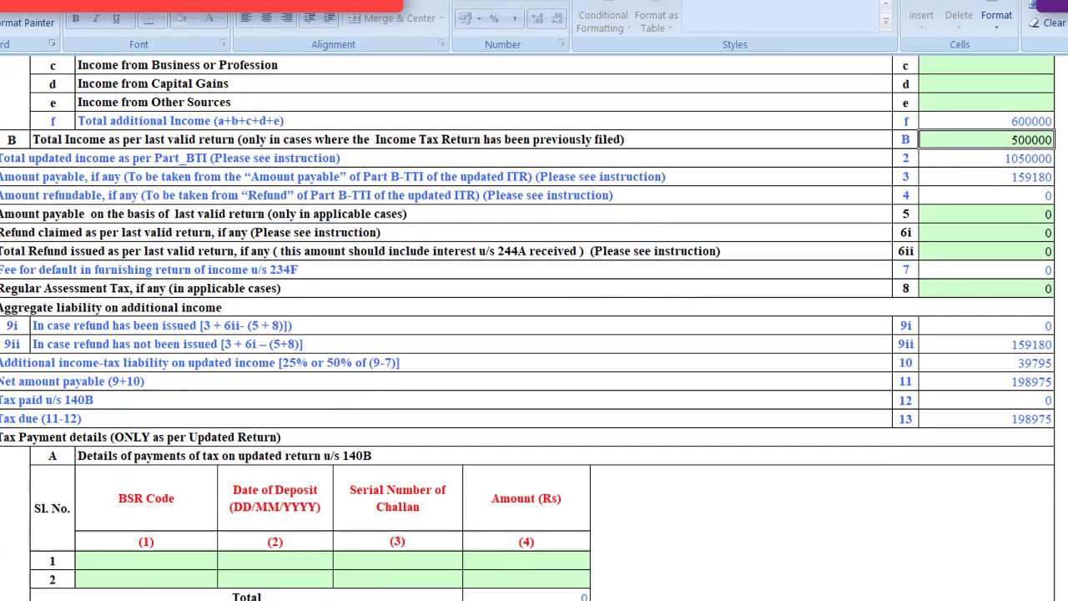
scroll(403, 307, "down", 1)
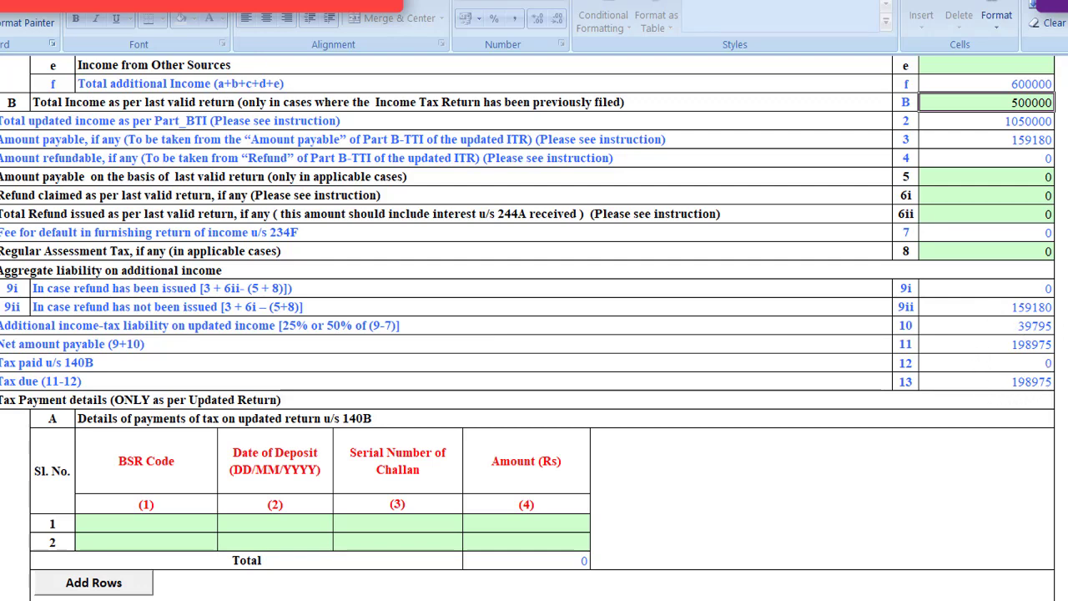
scroll(534, 326, "down", 1)
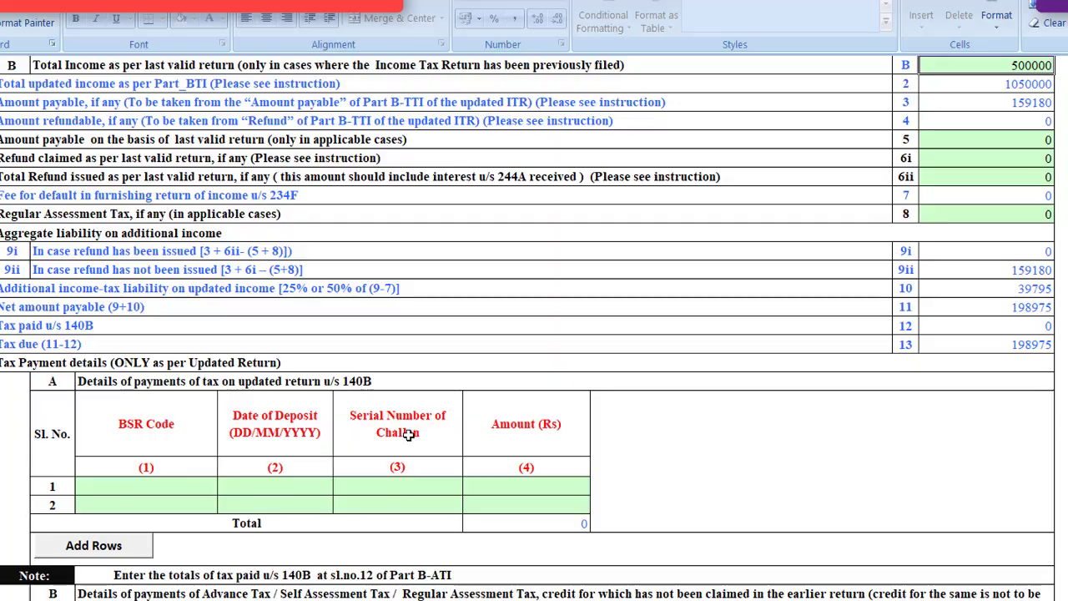
scroll(746, 427, "up", 3)
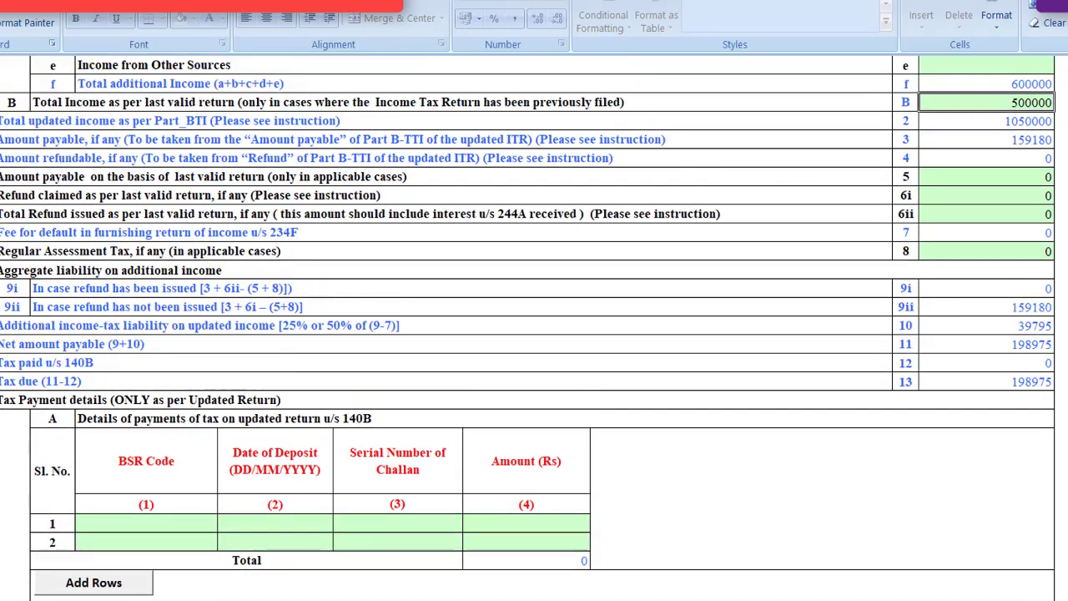